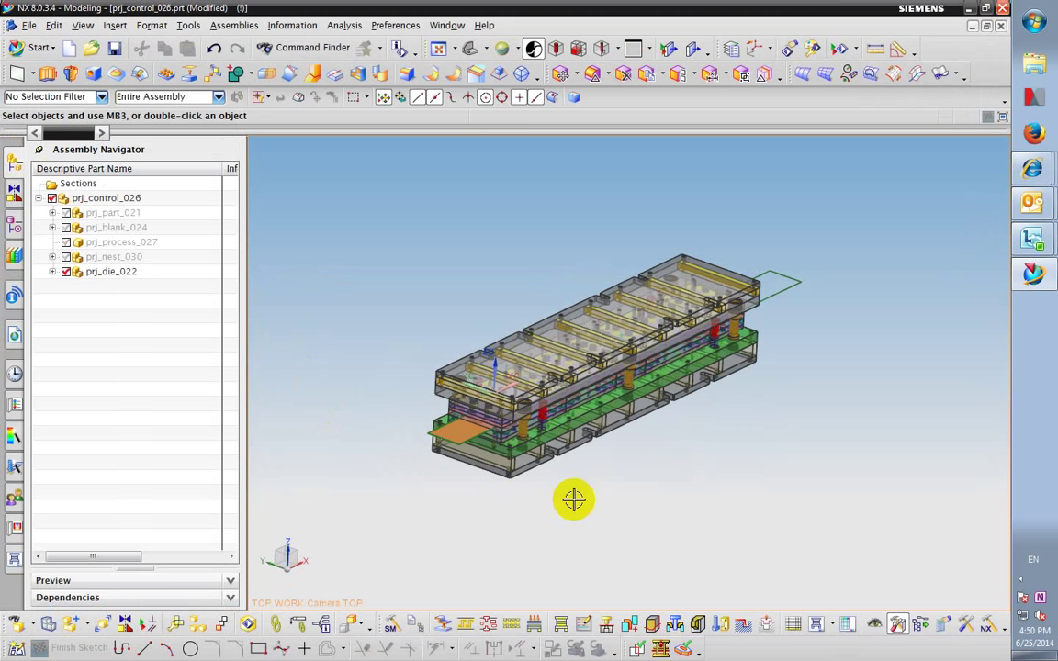
Open the Bill of Material for the die assembly and widen the dialog and its CATALOG/SIZE and MATERIAL columns
left_click(793, 625)
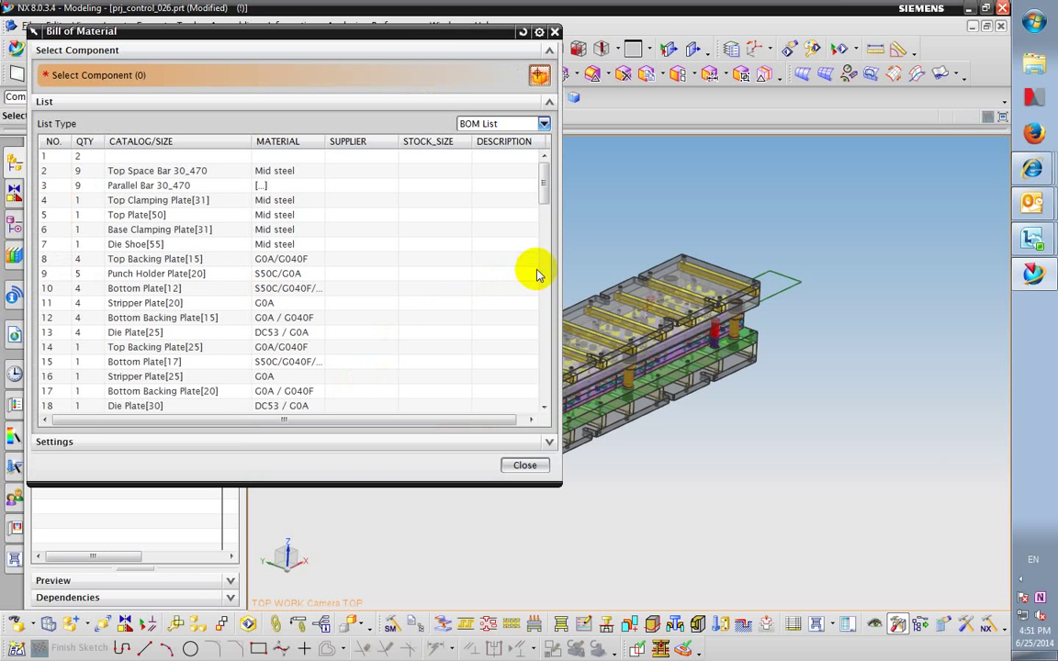
left_click_drag(561, 260, 838, 275)
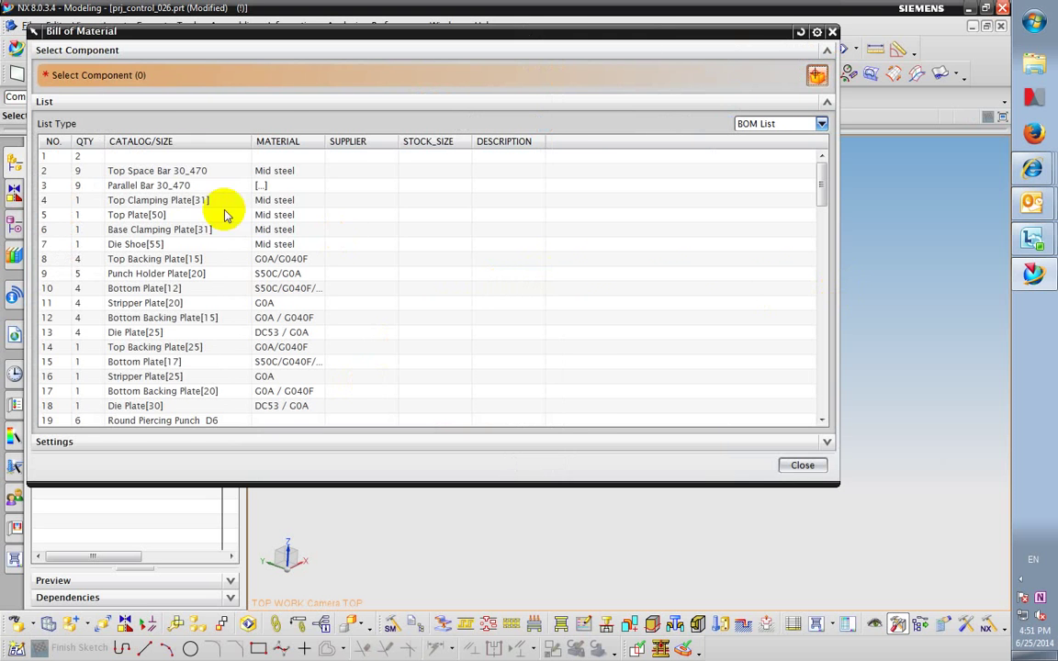
left_click_drag(252, 142, 321, 139)
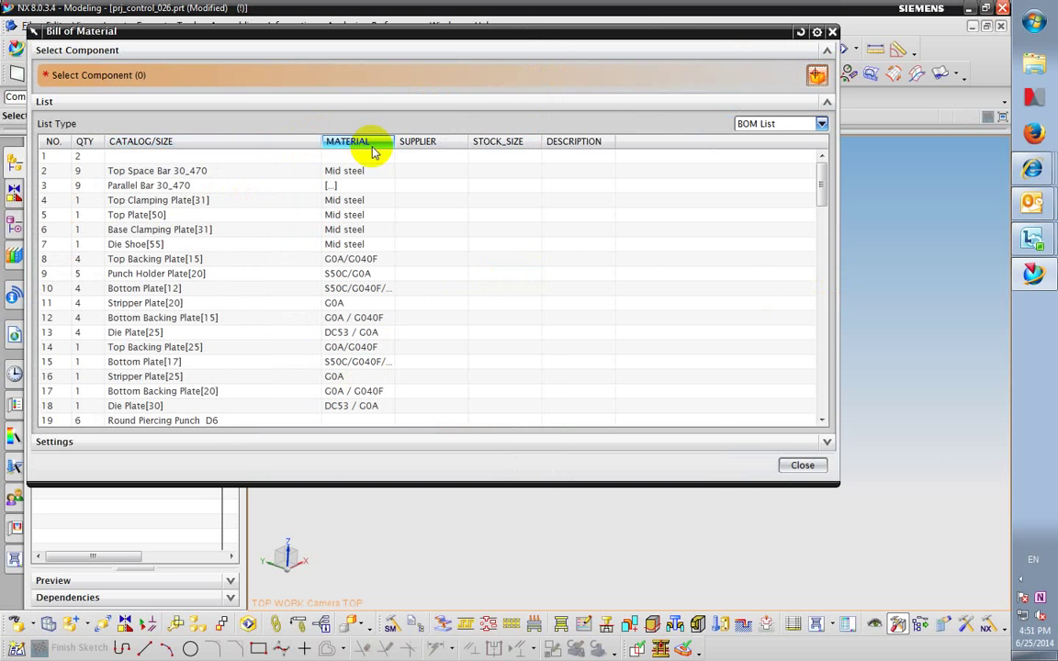
left_click_drag(424, 141, 427, 141)
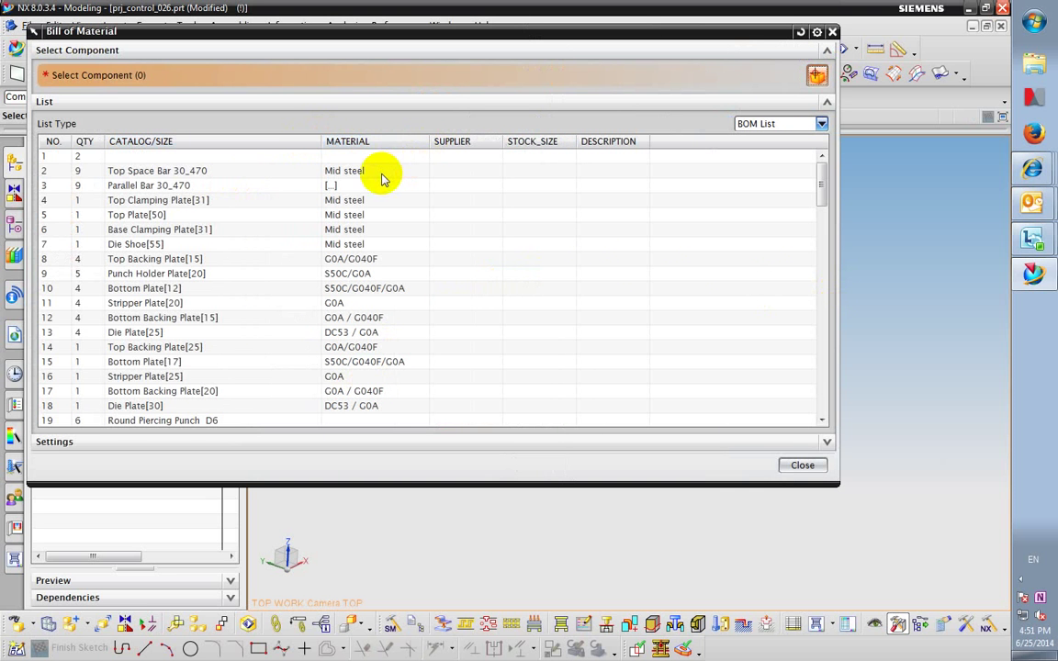
Look through the plate, punch and die container entries in the BOM list
left_click(279, 163)
scroll(290, 196, "down", 8)
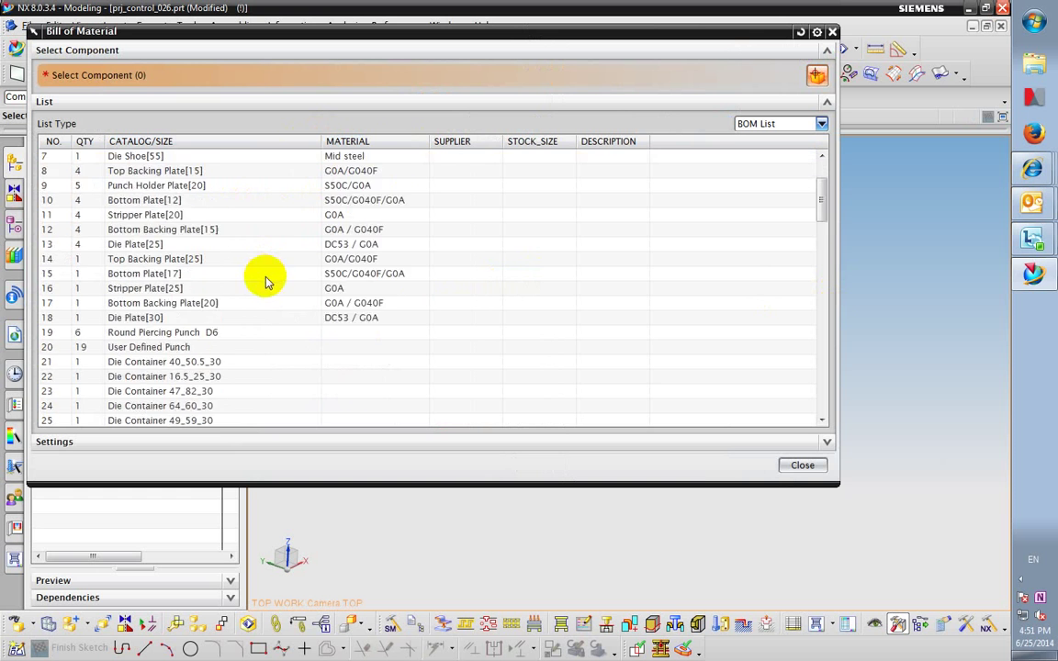
scroll(261, 321, "up", 3)
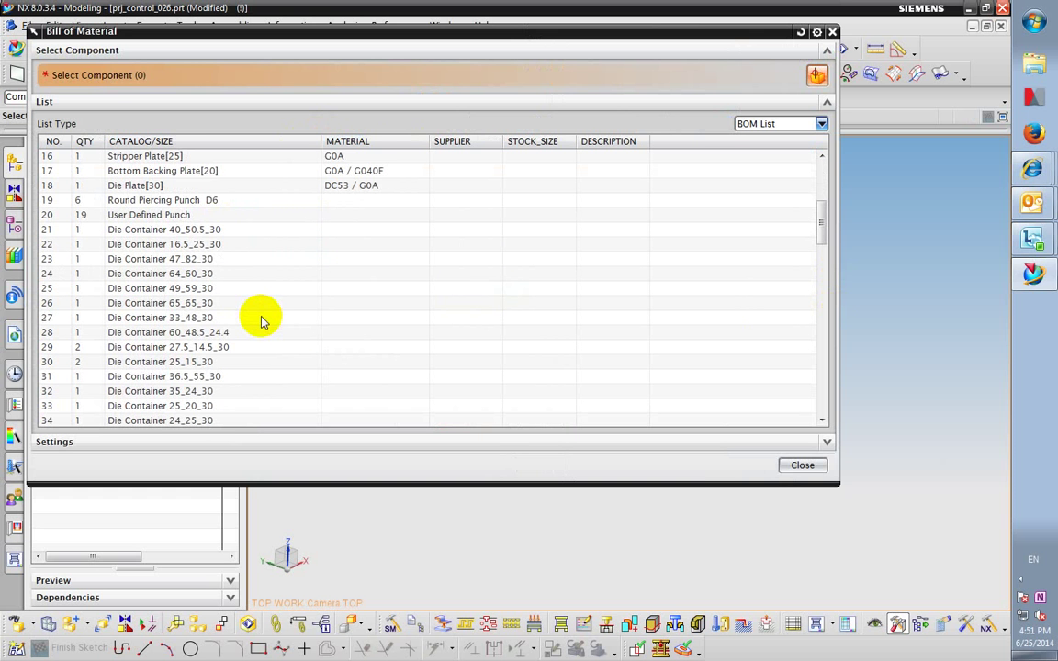
scroll(262, 321, "up", 2)
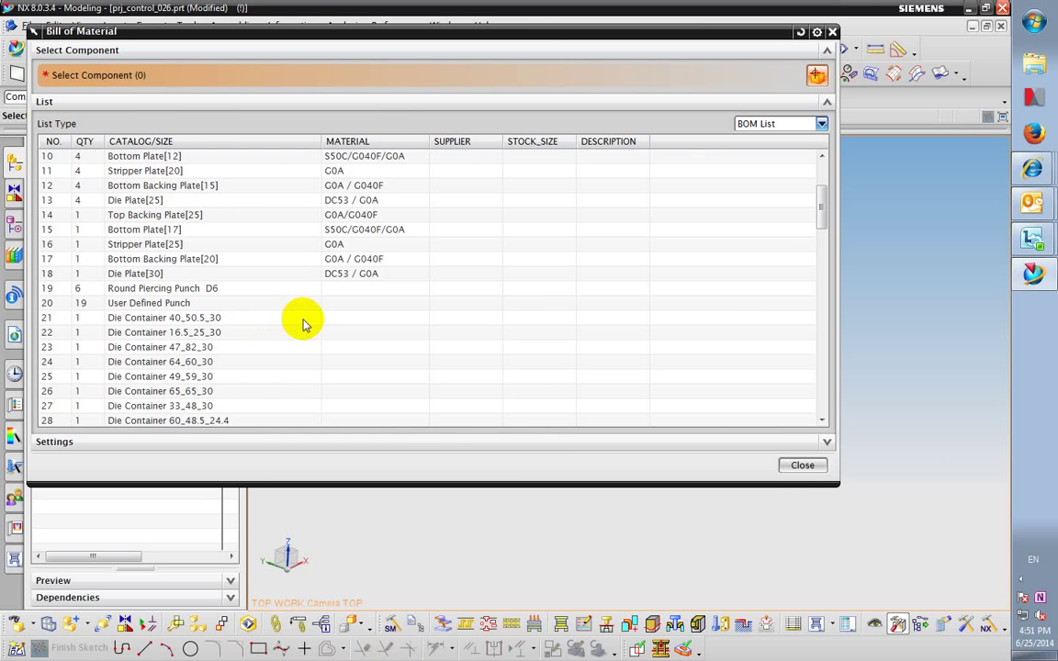
scroll(306, 324, "down", 1)
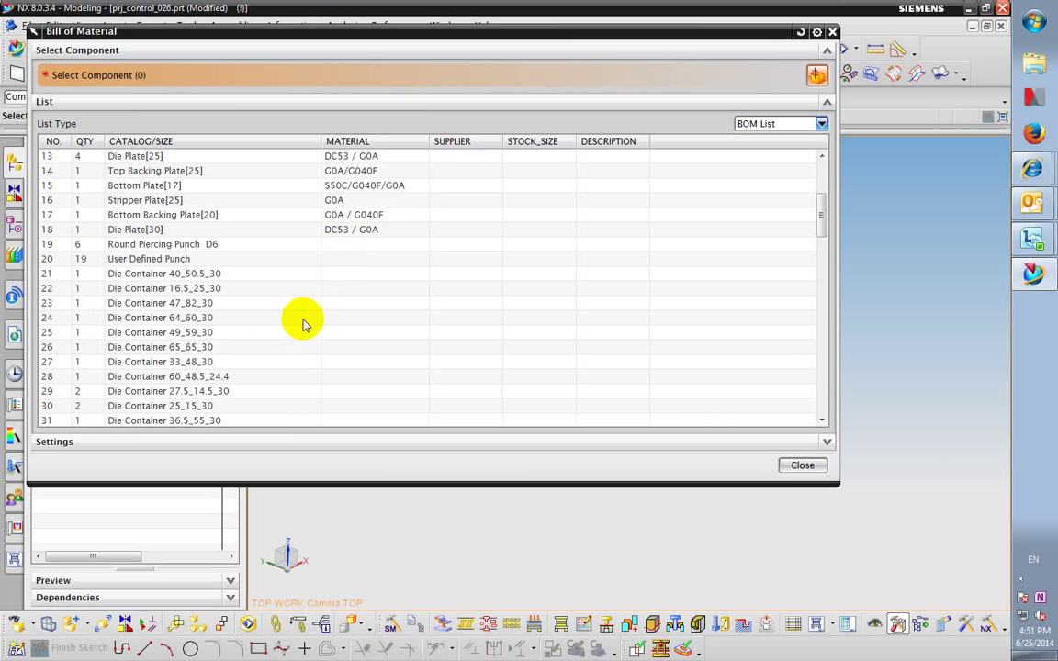
scroll(305, 325, "down", 3)
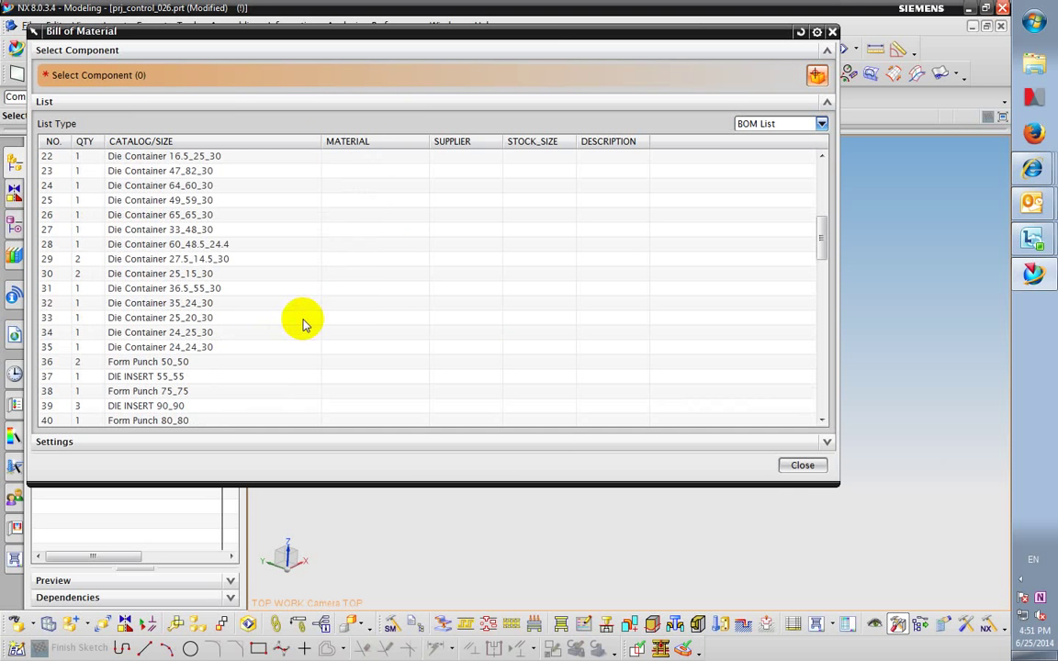
scroll(306, 324, "up", 7)
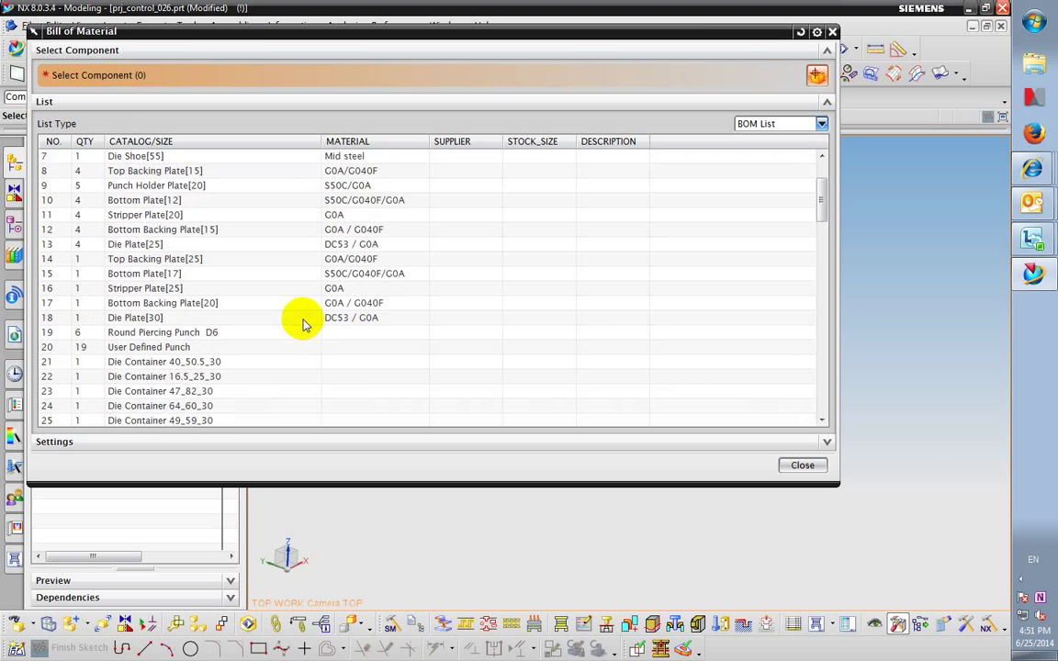
Examine the actions available for the Top Space Bar 30_470 entry without applying any
left_click(381, 177)
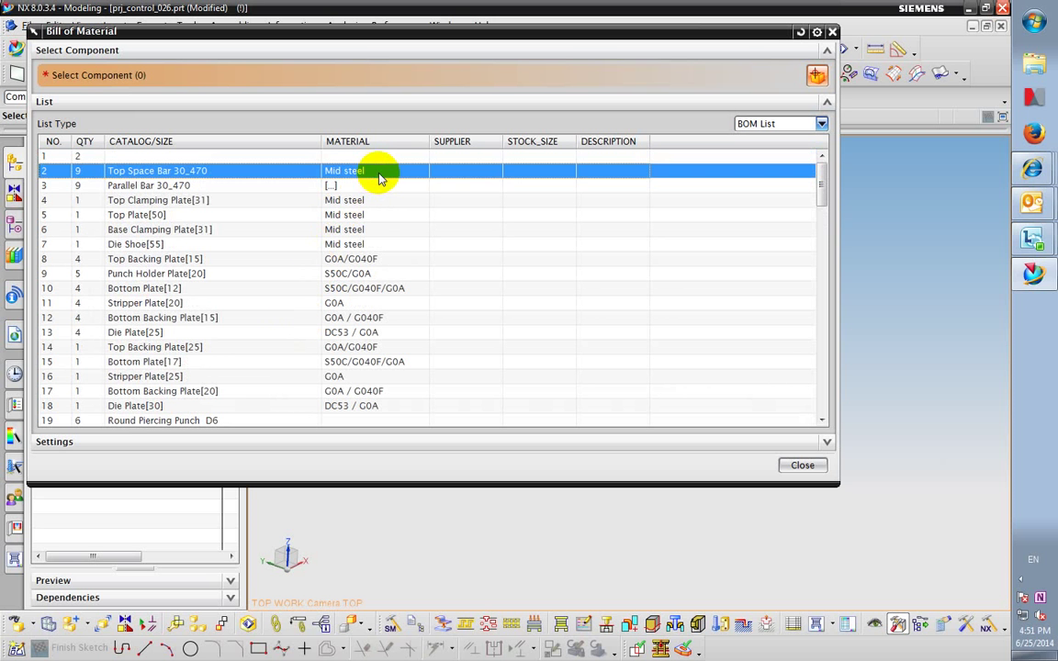
right_click(381, 177)
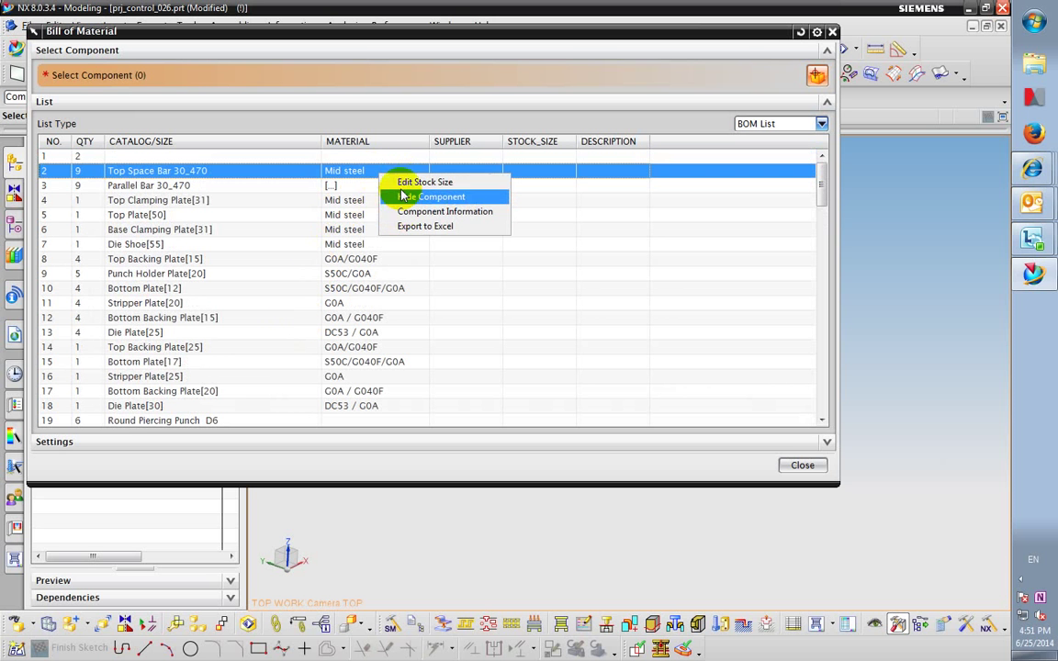
left_click(339, 184)
left_click(344, 171)
right_click(346, 174)
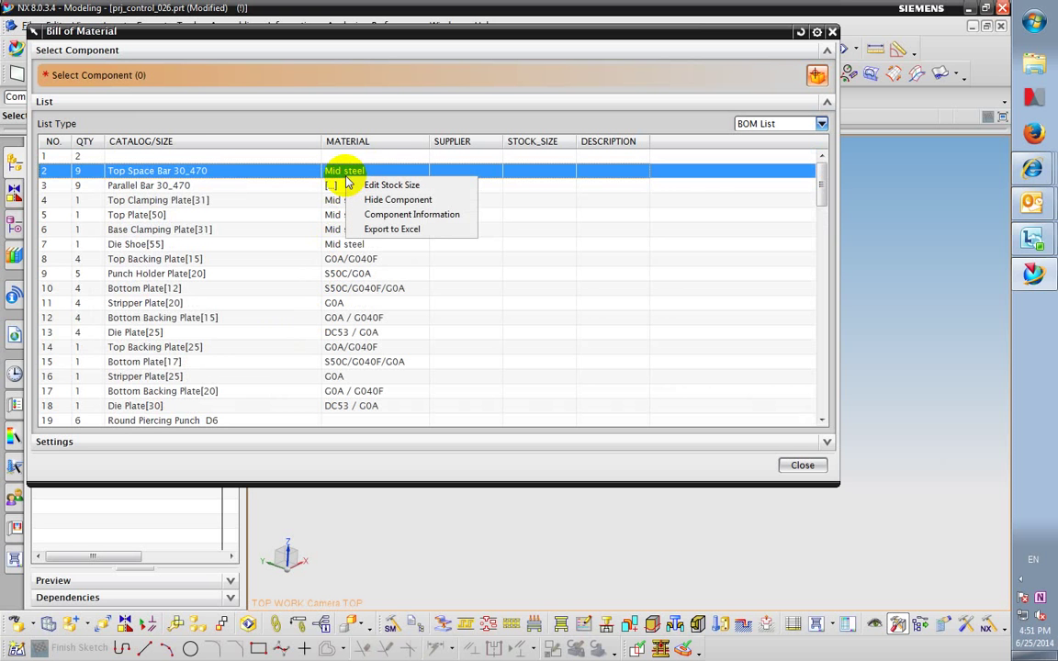
left_click(312, 200)
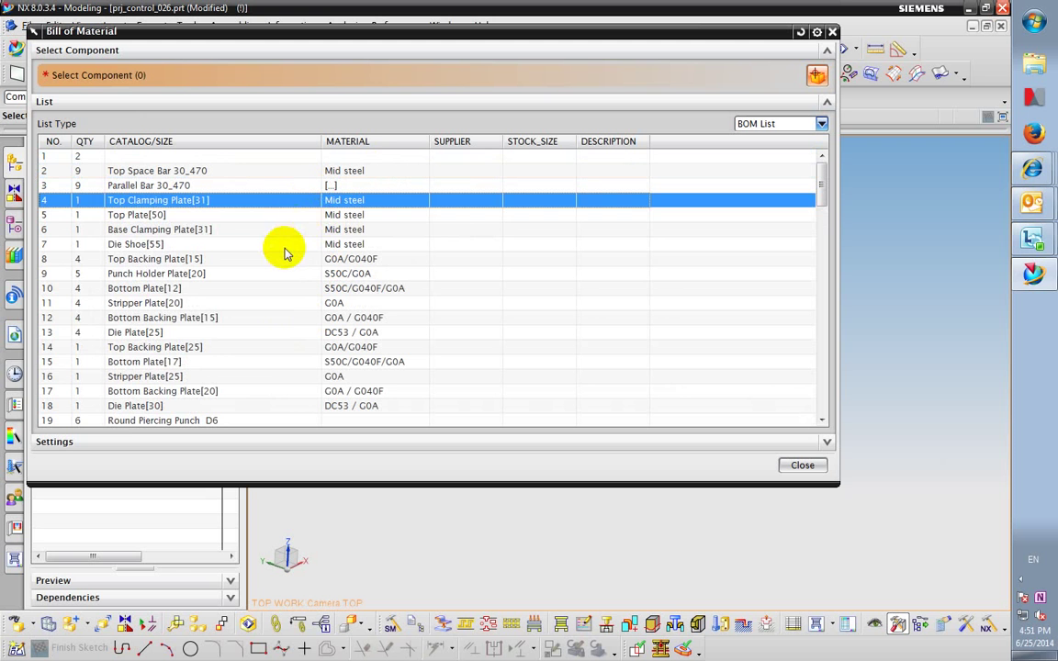
Select the Die Shoe[55] entry and show the stock type and decimal places settings
left_click(285, 245)
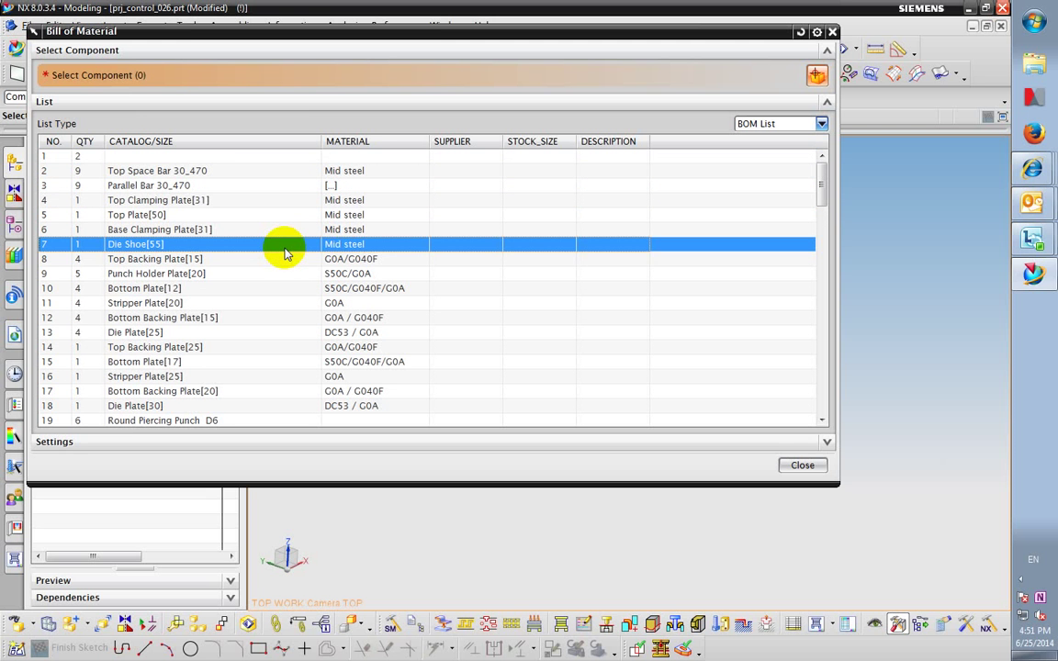
scroll(283, 285, "down", 5)
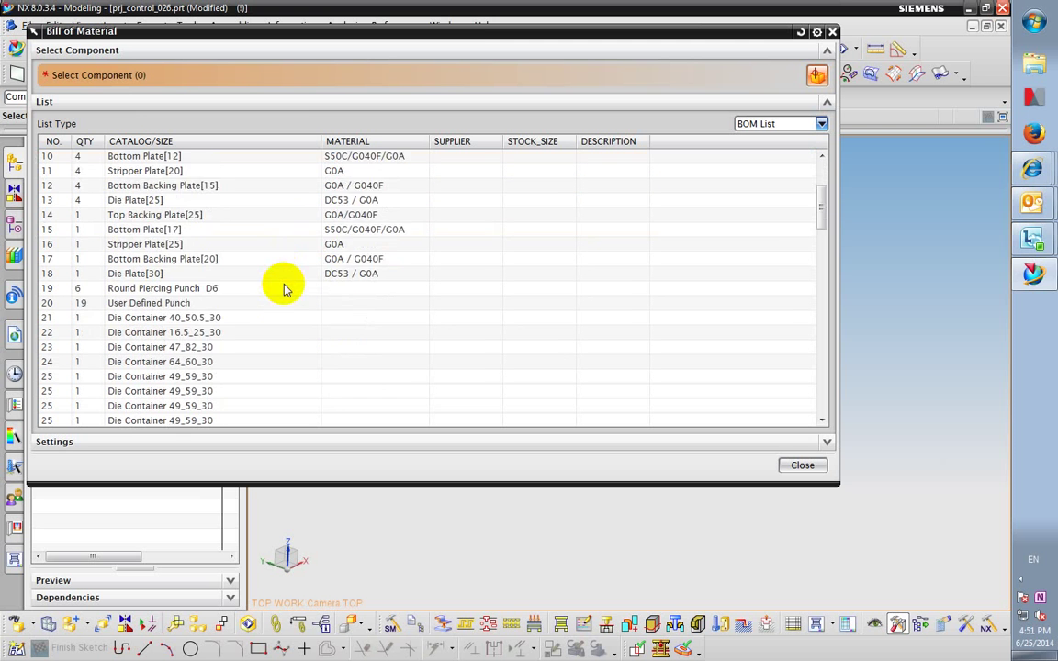
left_click(255, 445)
scroll(272, 389, "up", 5)
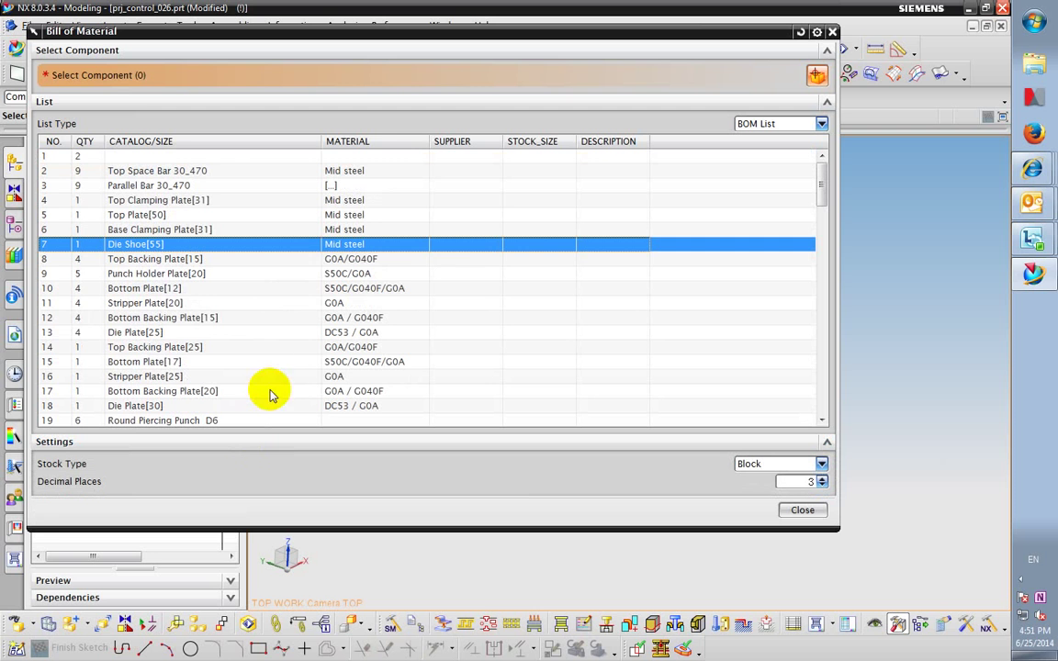
Check the actions available for Die Shoe[55] and review the whole BOM list down to its last entry
right_click(343, 257)
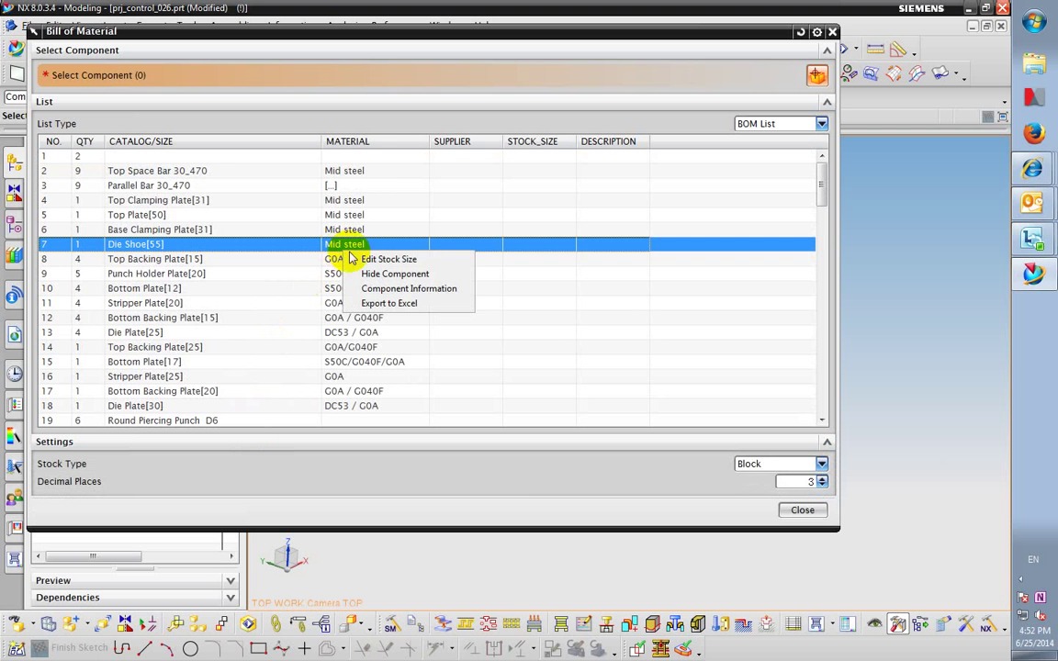
left_click(238, 263)
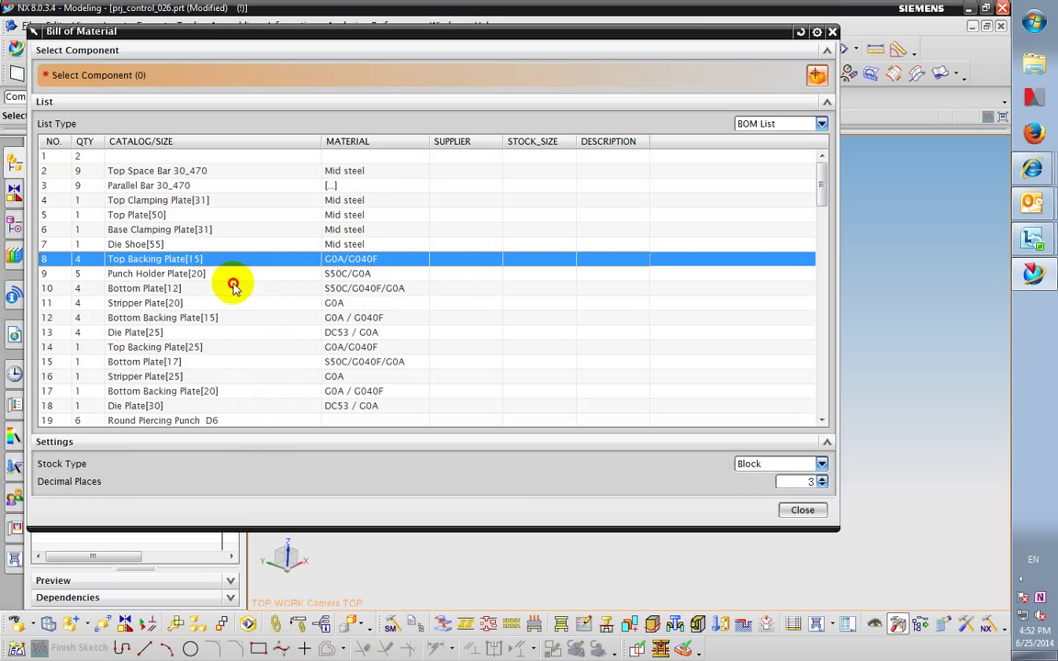
left_click(231, 289)
left_click(231, 317)
scroll(232, 317, "down", 3)
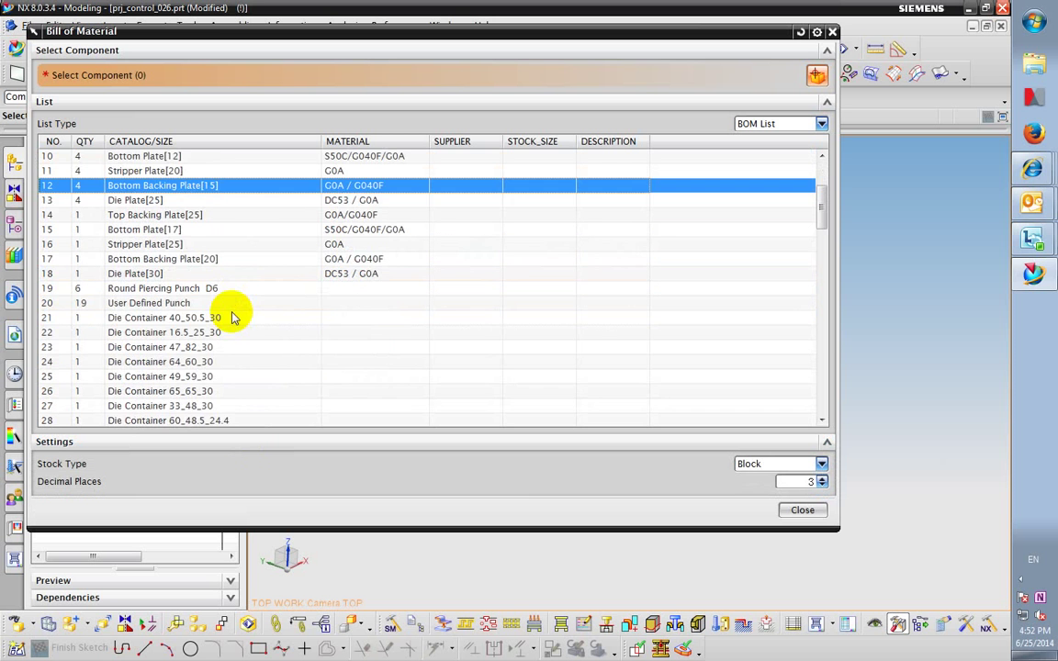
scroll(231, 317, "down", 13)
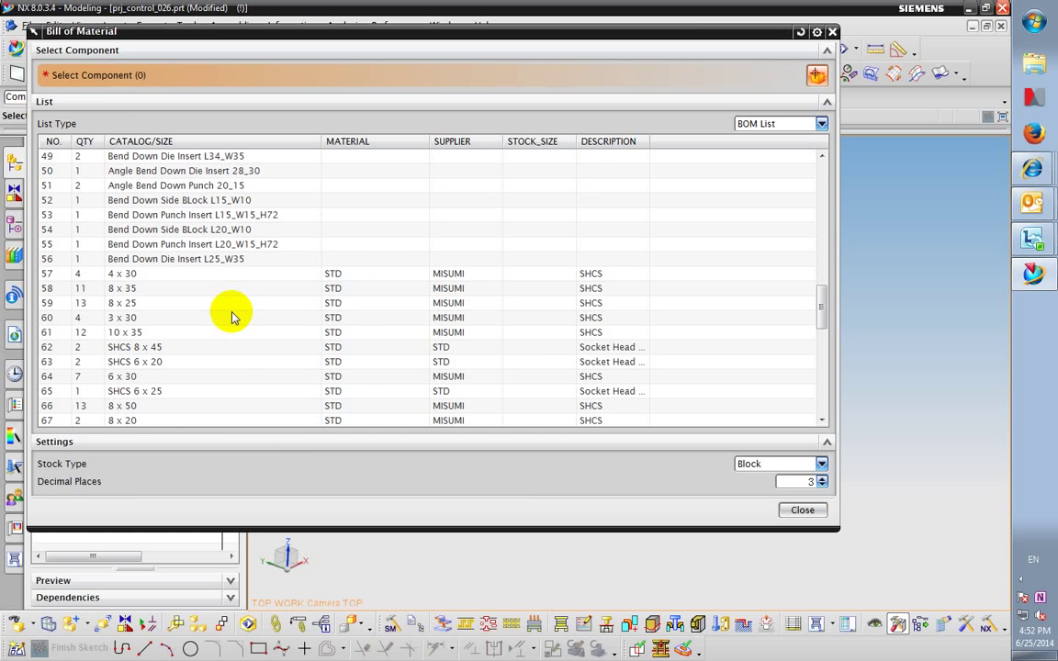
scroll(232, 316, "down", 11)
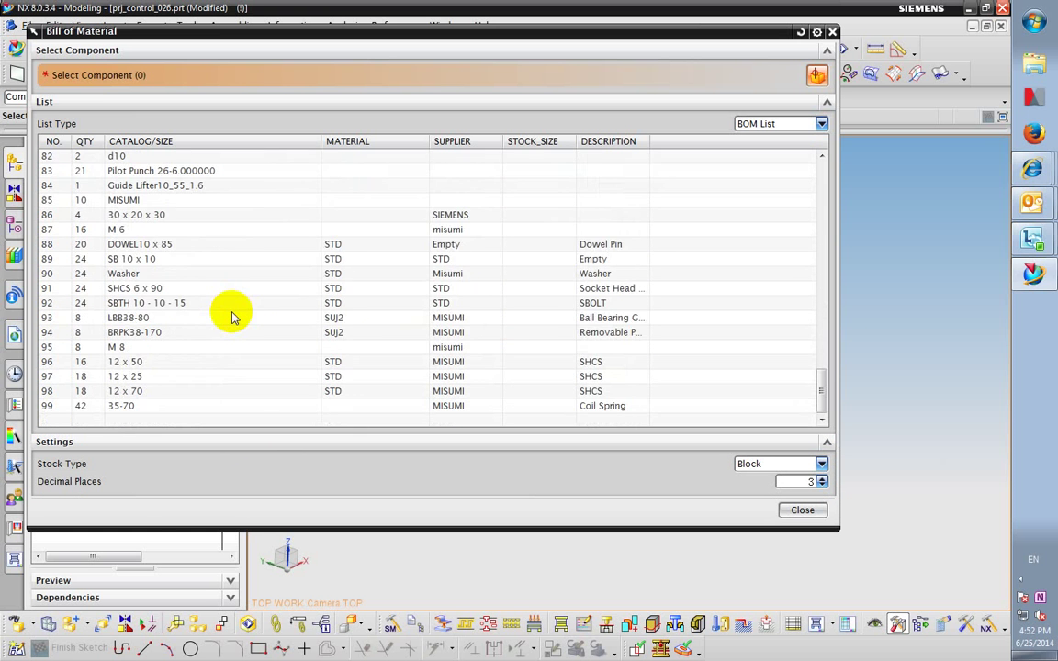
scroll(232, 317, "up", 5)
scroll(232, 316, "up", 20)
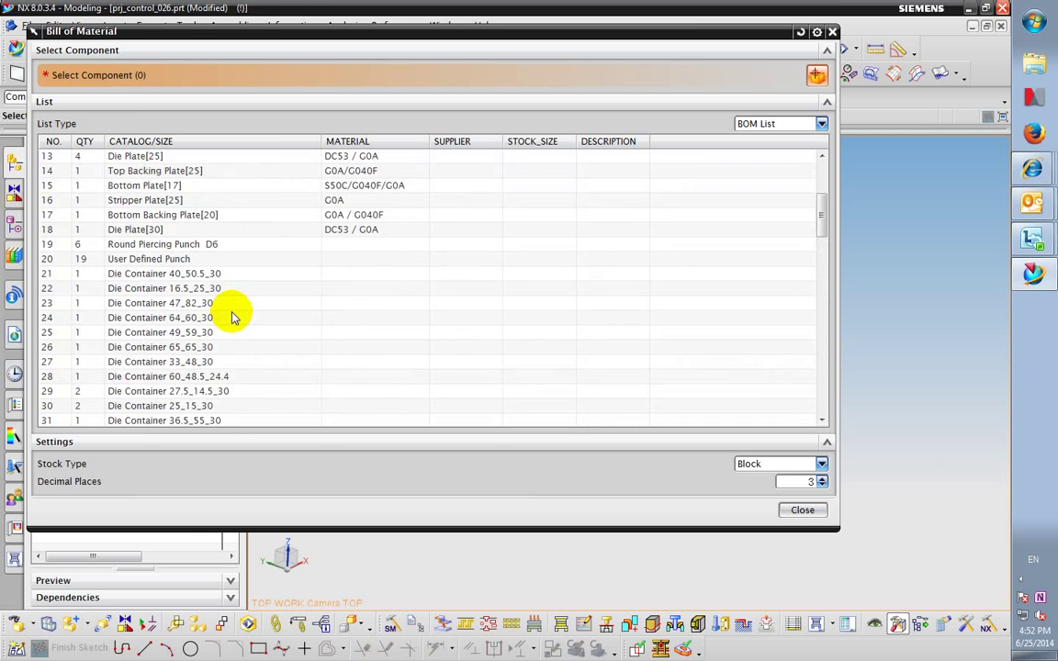
Sort the BOM list by CATALOG/SIZE in ascending order and find the form punches
left_click(245, 142)
scroll(248, 280, "down", 10)
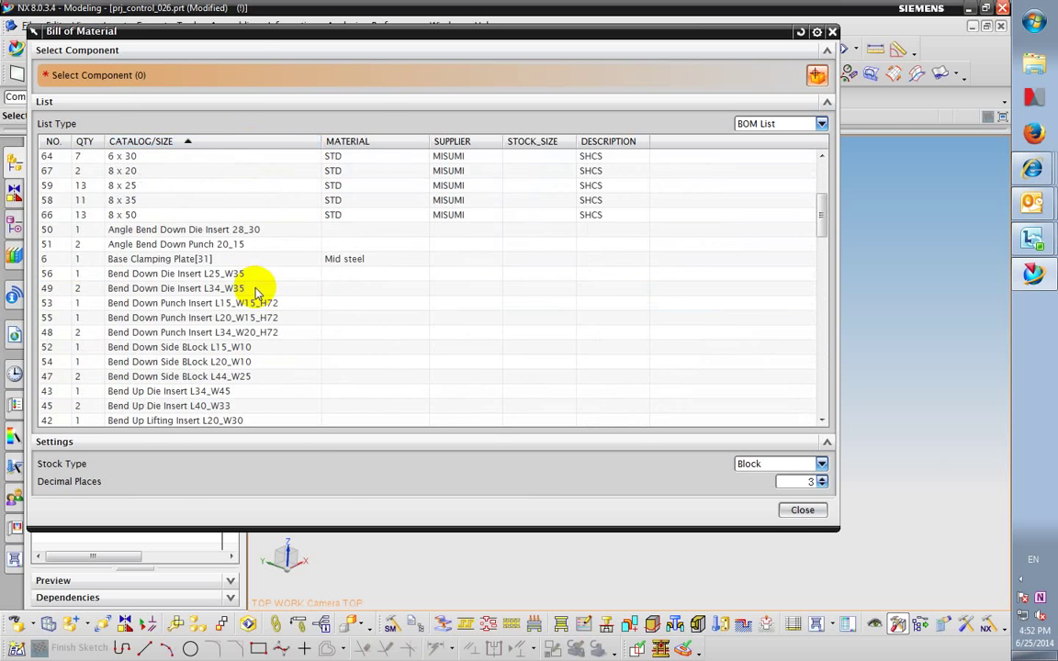
scroll(257, 294, "down", 9)
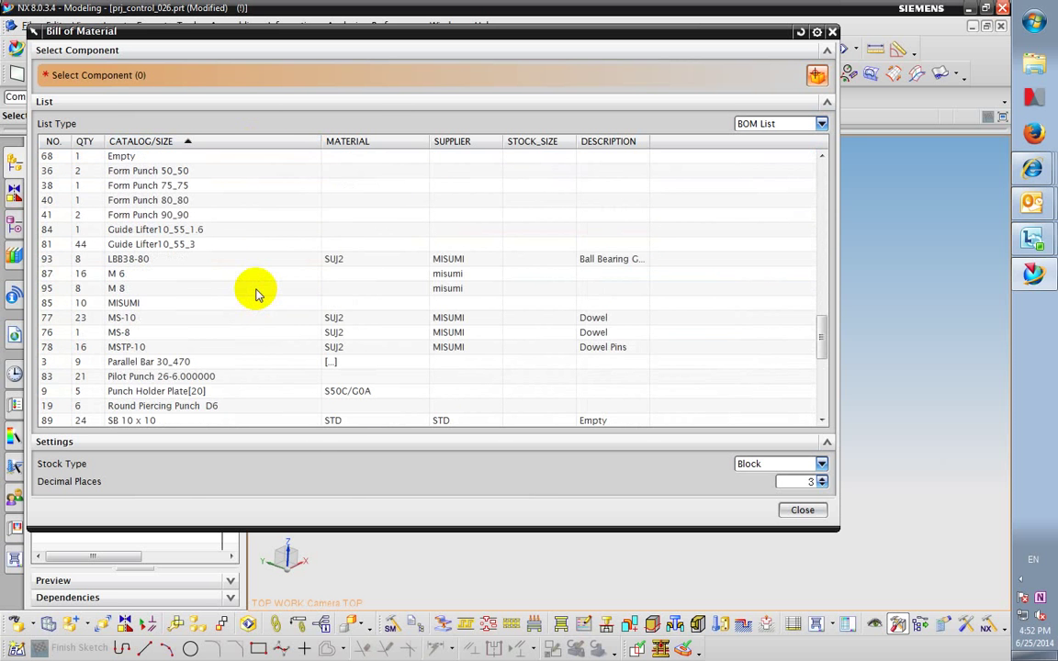
scroll(255, 294, "up", 2)
Assign the calculated Block stock size to Form Punch 50_50, with 3 decimal places and 0 mm clearance
left_click(270, 261)
right_click(270, 262)
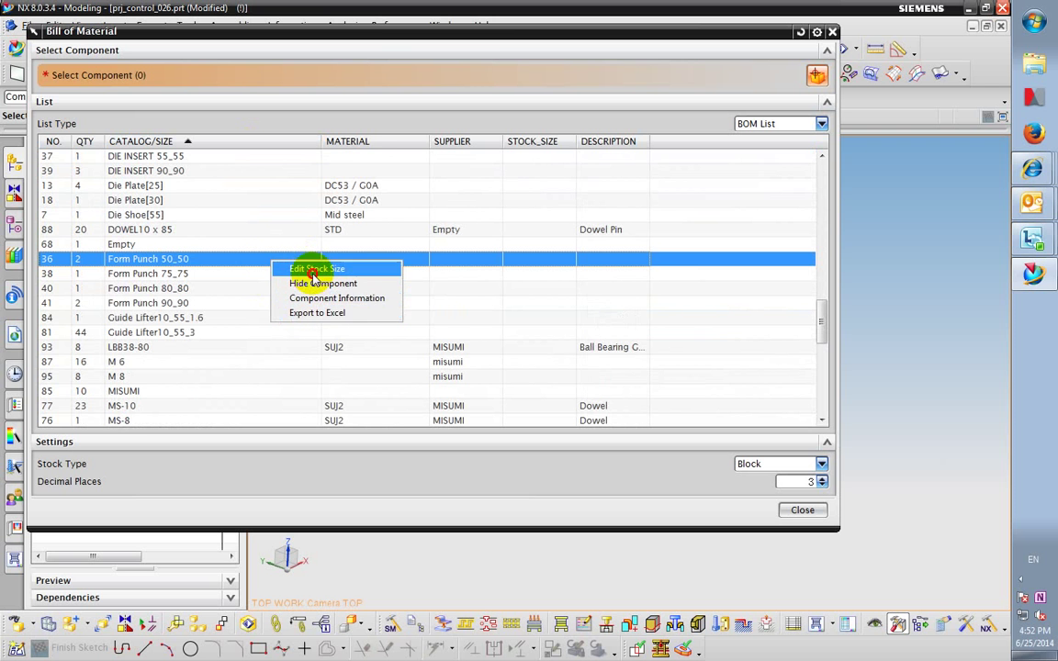
left_click(313, 269)
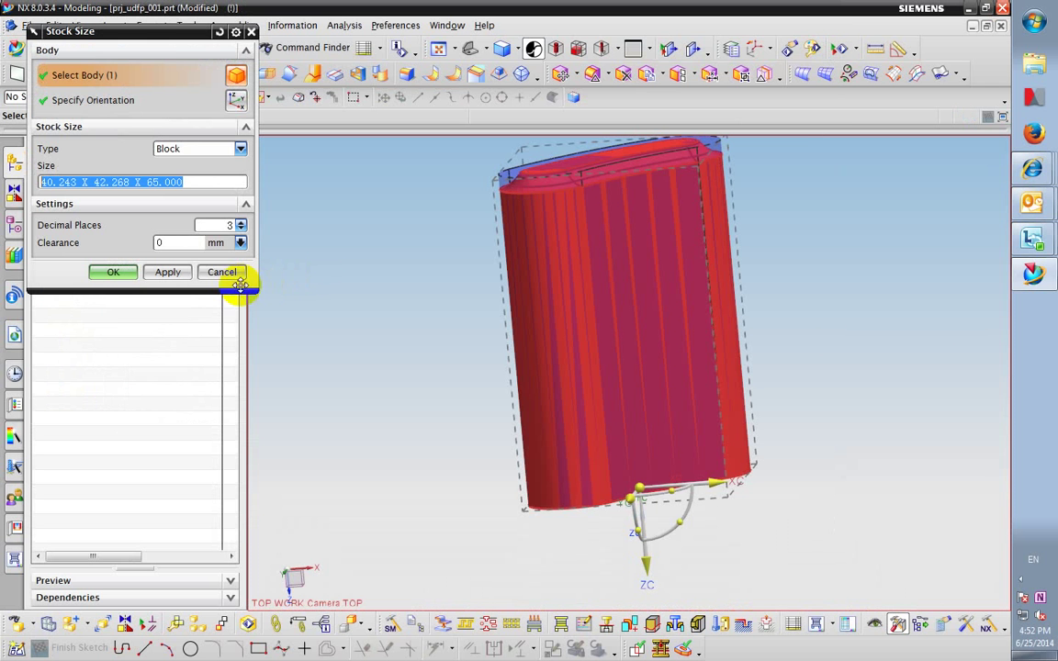
left_click(128, 276)
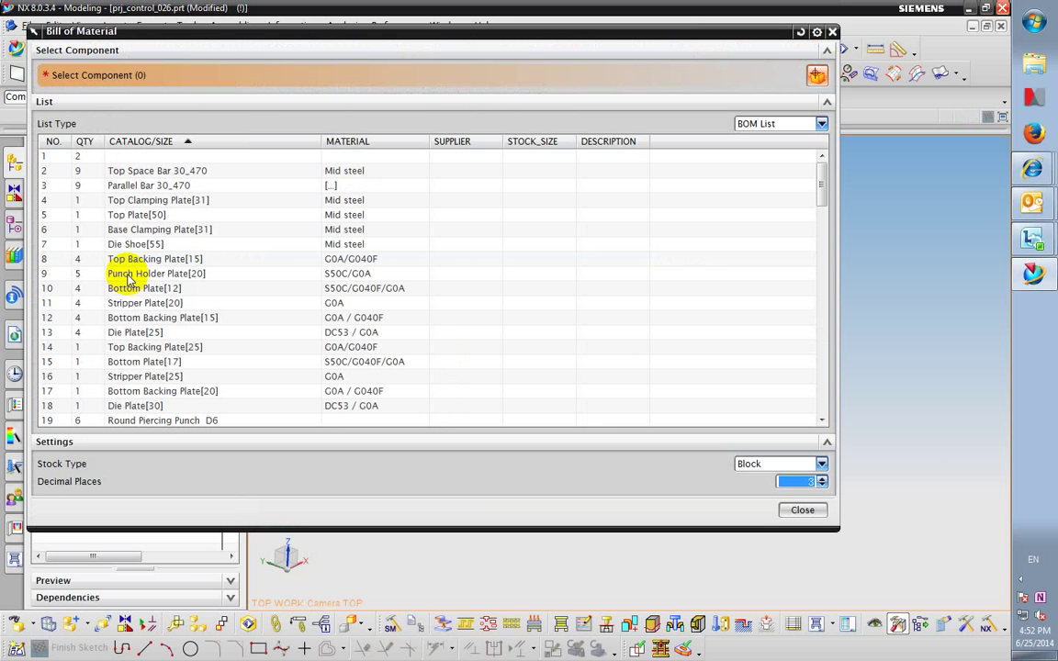
Look through the refreshed BOM list for the stock size of Form Punch 50_50
scroll(290, 288, "down", 3)
scroll(290, 288, "down", 2)
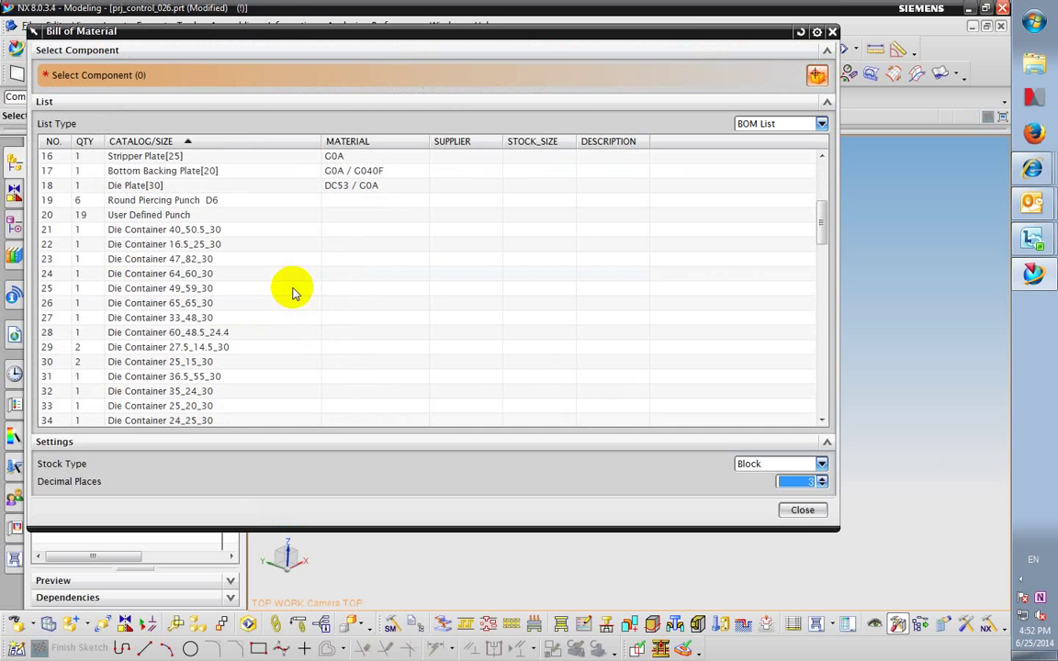
left_click(323, 231)
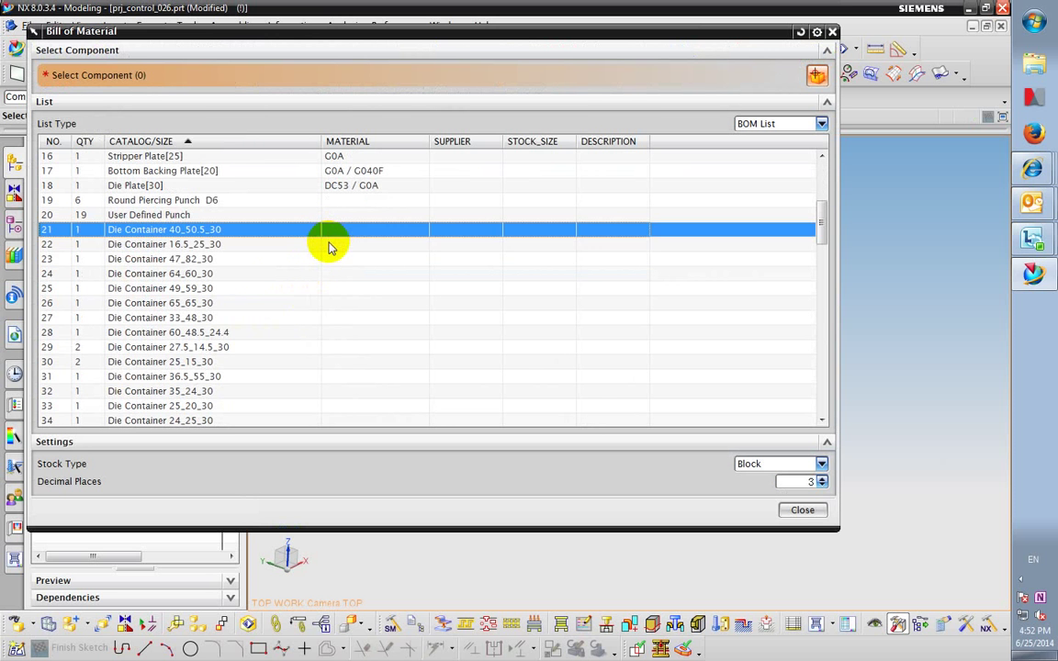
left_click(328, 245)
scroll(328, 246, "down", 13)
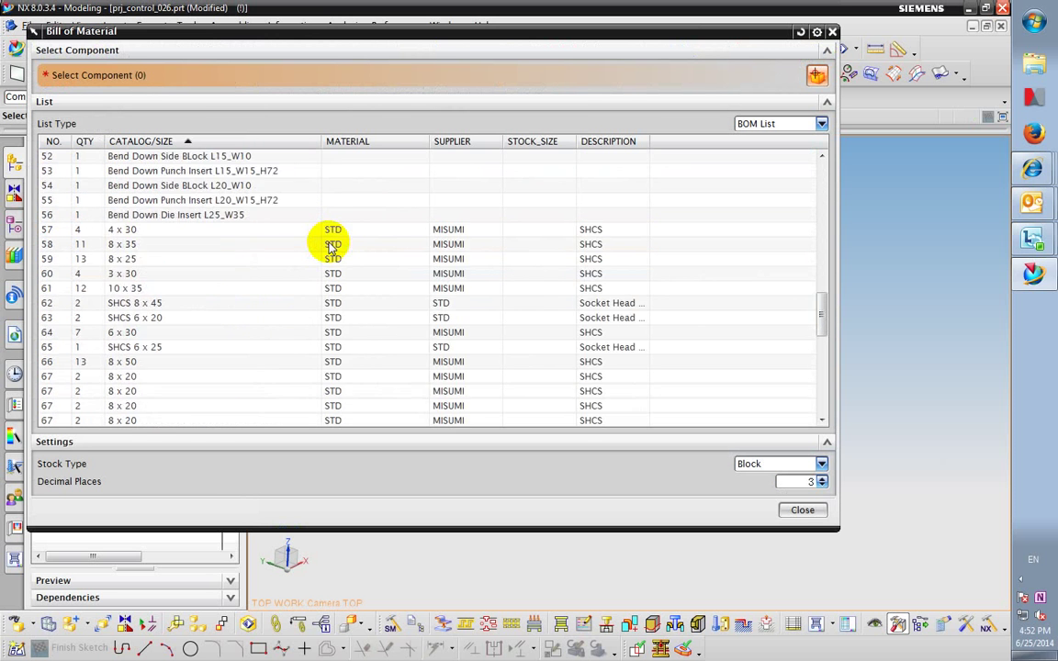
scroll(329, 246, "down", 4)
scroll(329, 246, "up", 20)
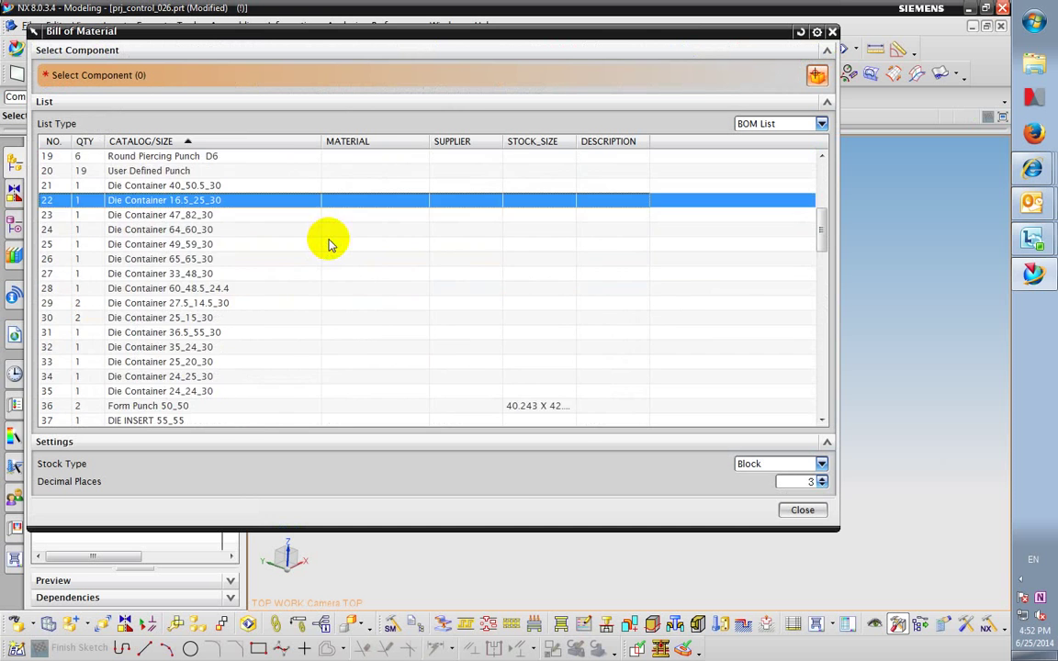
scroll(328, 246, "up", 2)
scroll(329, 246, "down", 3)
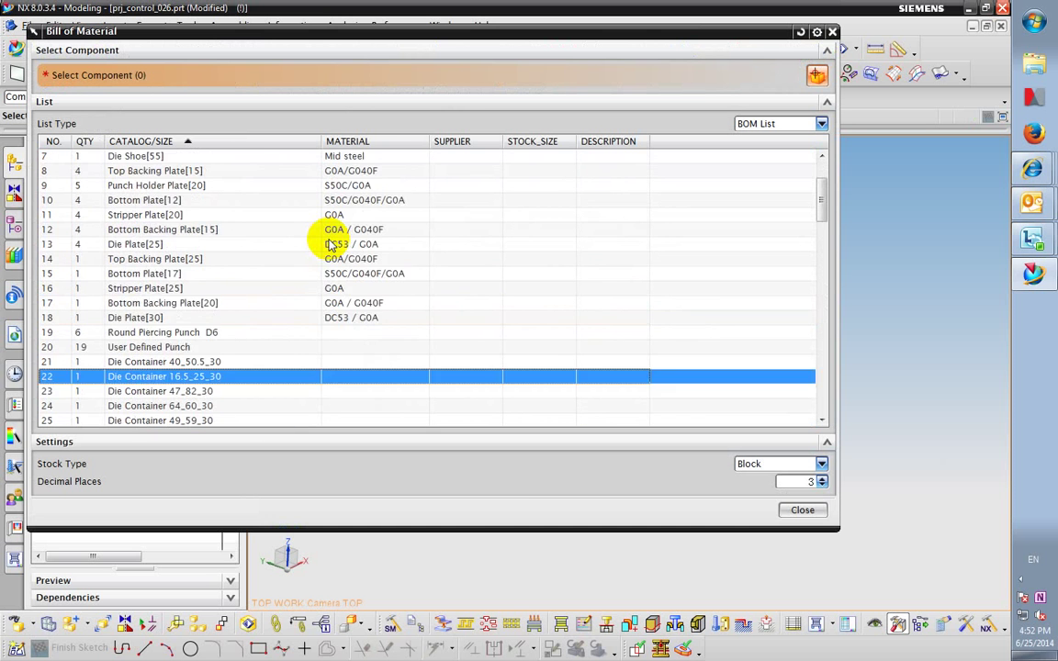
Re-sort the refreshed list by ascending CATALOG/SIZE and locate the Form Punch 50_50 entry
left_click(256, 143)
left_click(256, 143)
scroll(266, 243, "down", 5)
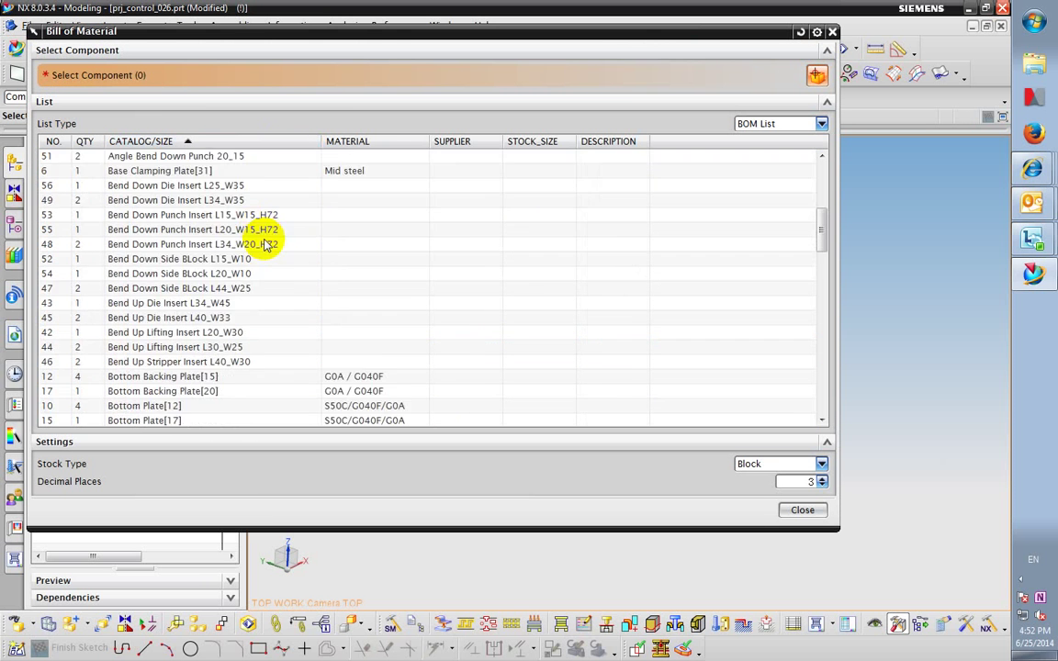
scroll(266, 246, "down", 8)
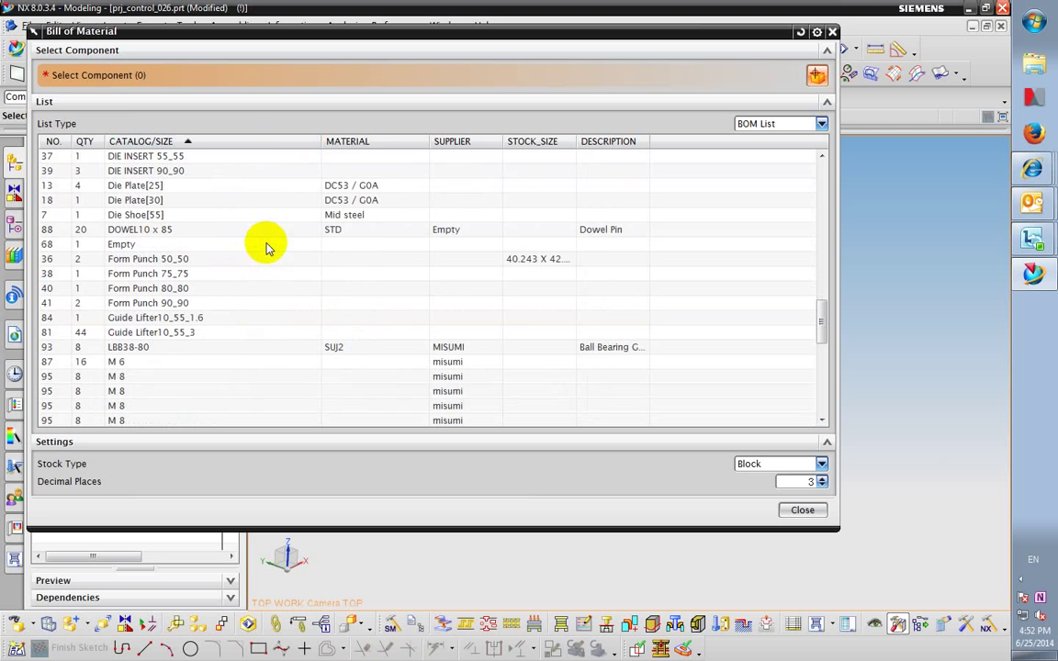
Assign calculated Block stock sizes with 3 decimal places to Form Punch 75_75, 80_80 and 90_90 together
left_click(511, 276)
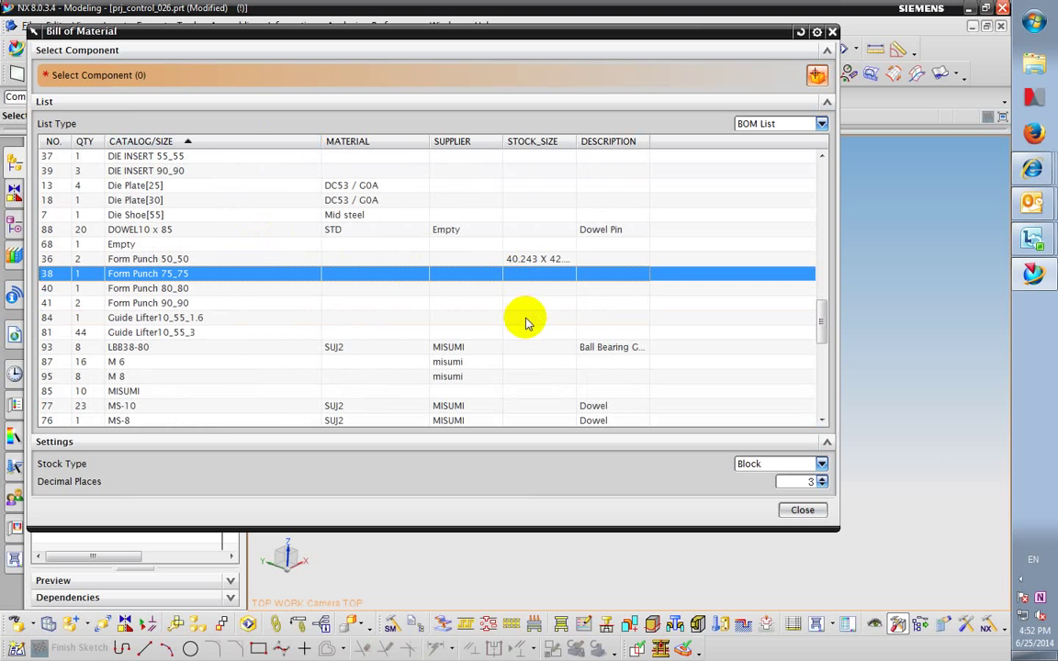
left_click(529, 306, "shift")
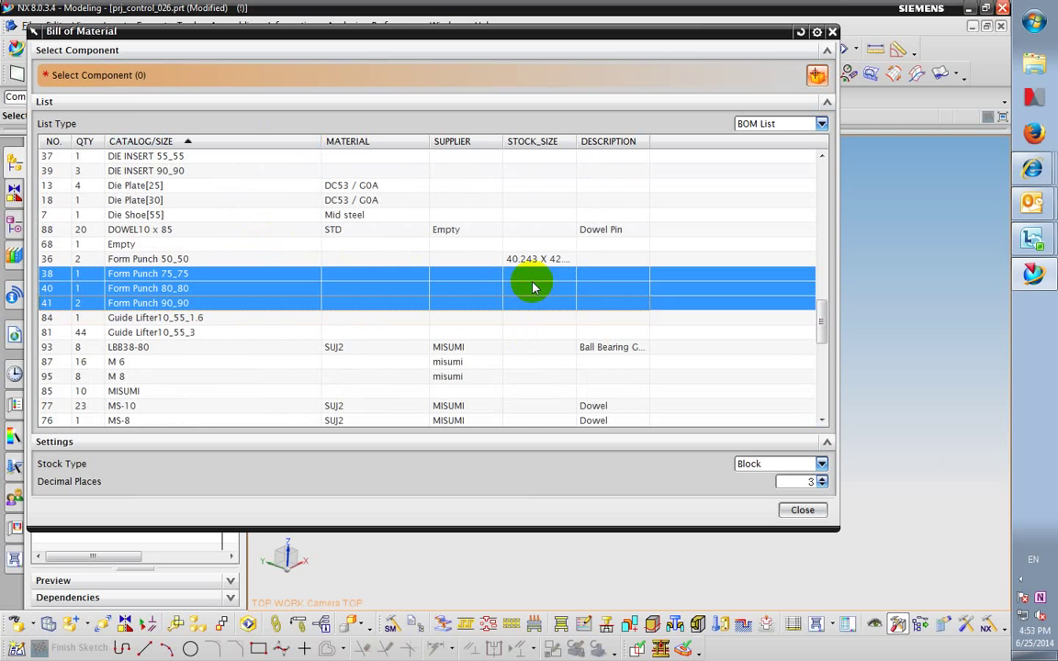
right_click(533, 284)
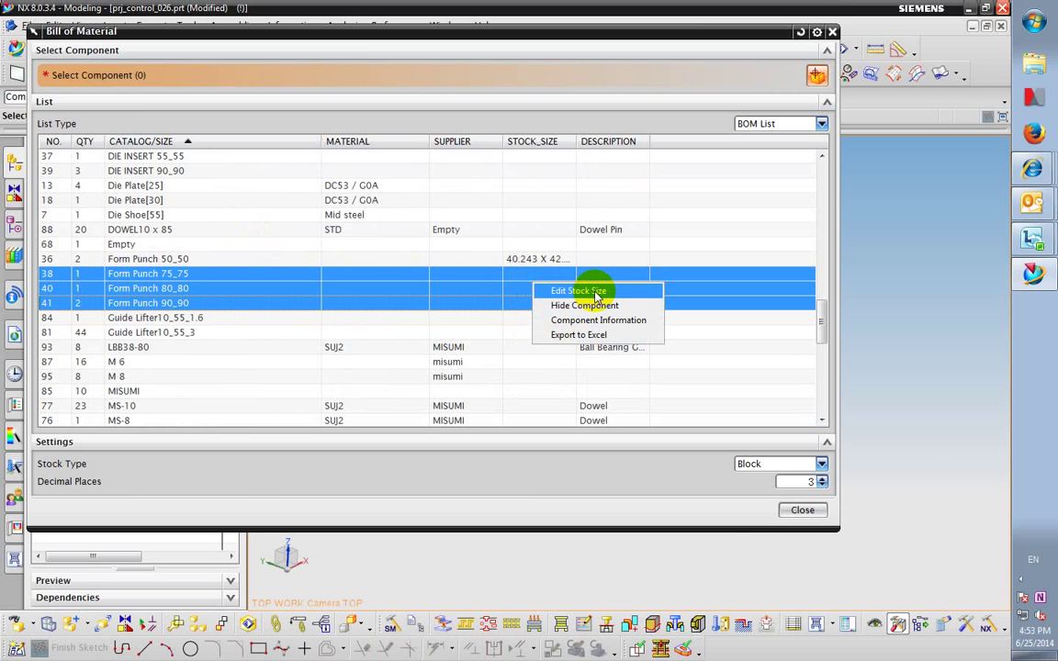
left_click(595, 292)
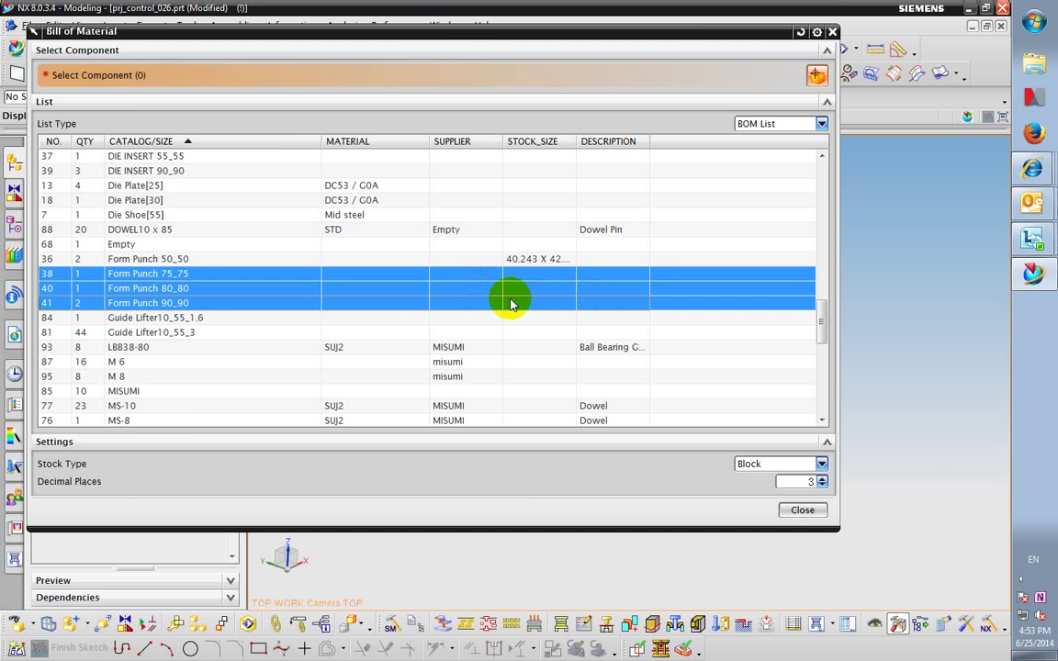
left_click(465, 51)
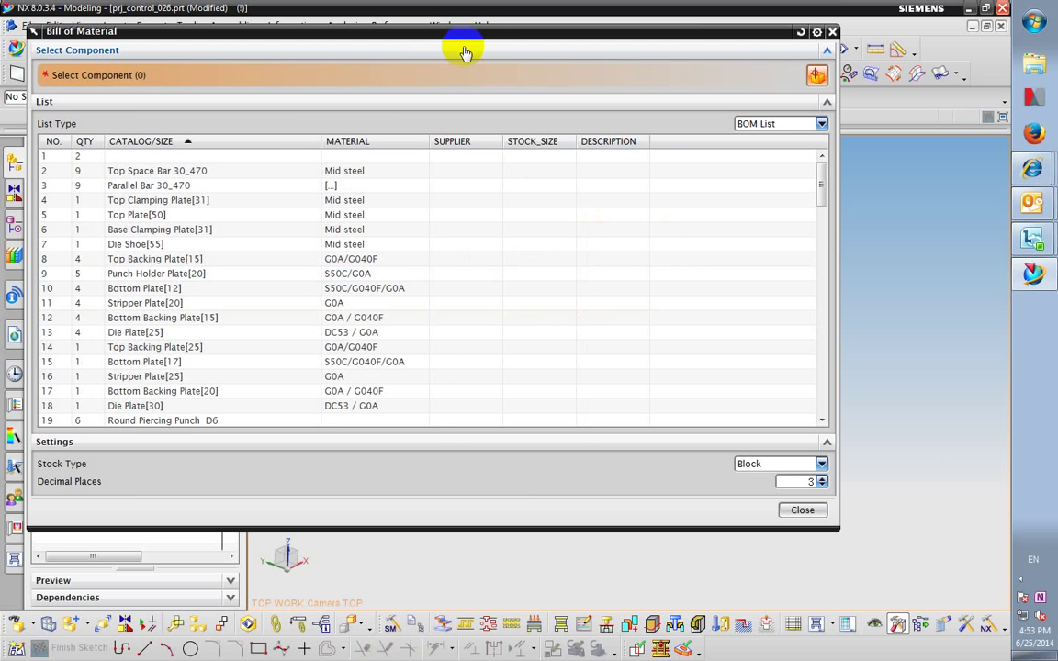
Sort the refreshed list by descending CATALOG/SIZE and check the stock sizes of all the form punches
left_click(244, 142)
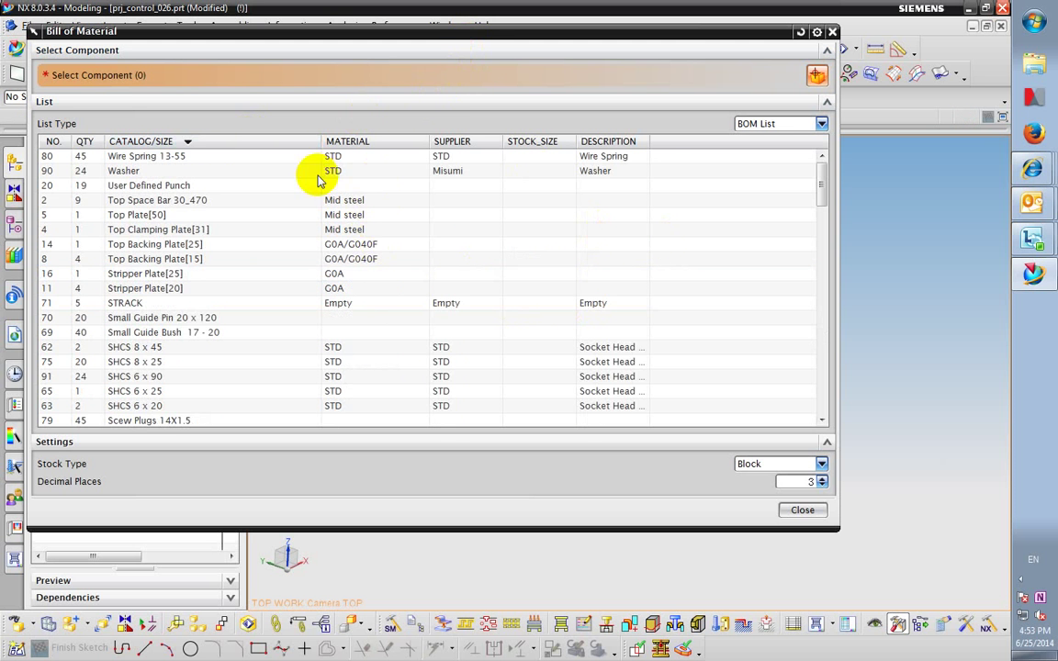
scroll(290, 215, "down", 15)
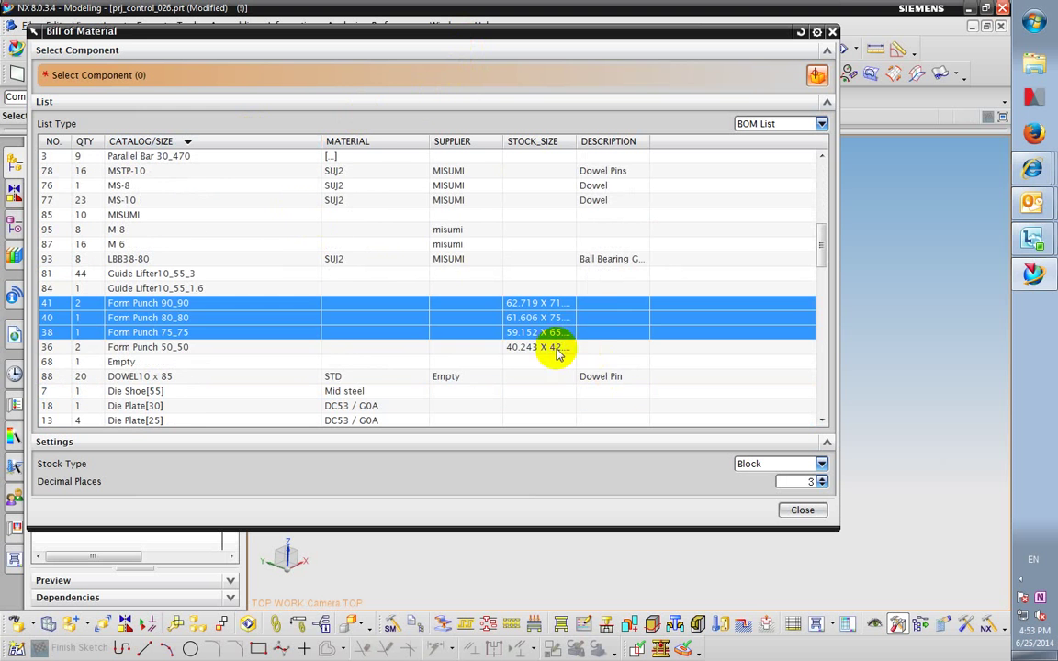
left_click(553, 347)
left_click(561, 303)
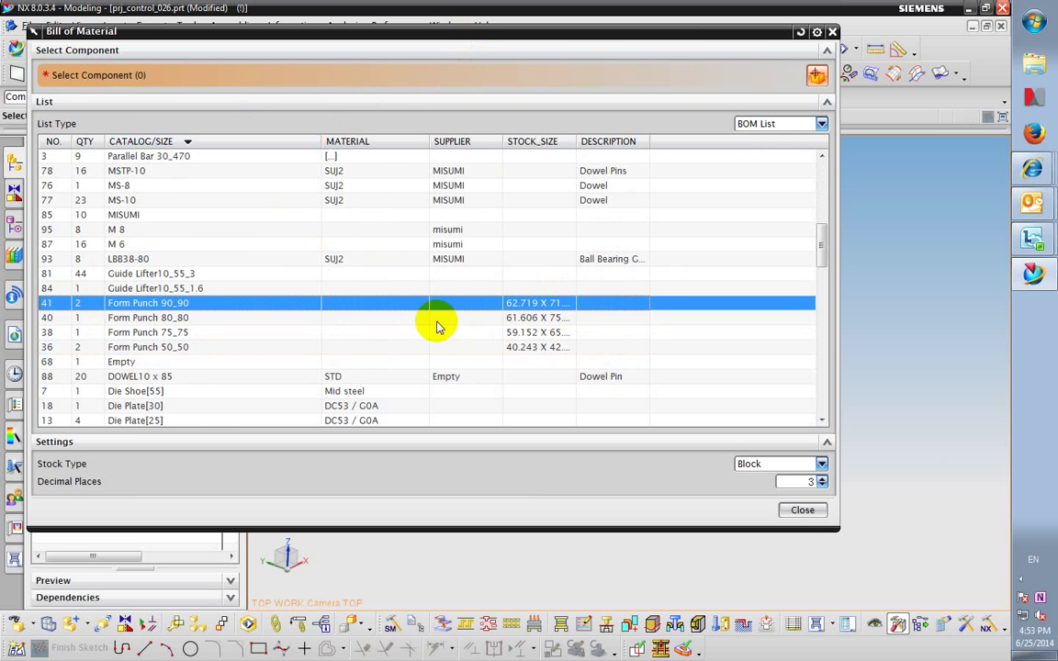
scroll(437, 327, "down", 2)
scroll(431, 327, "down", 1)
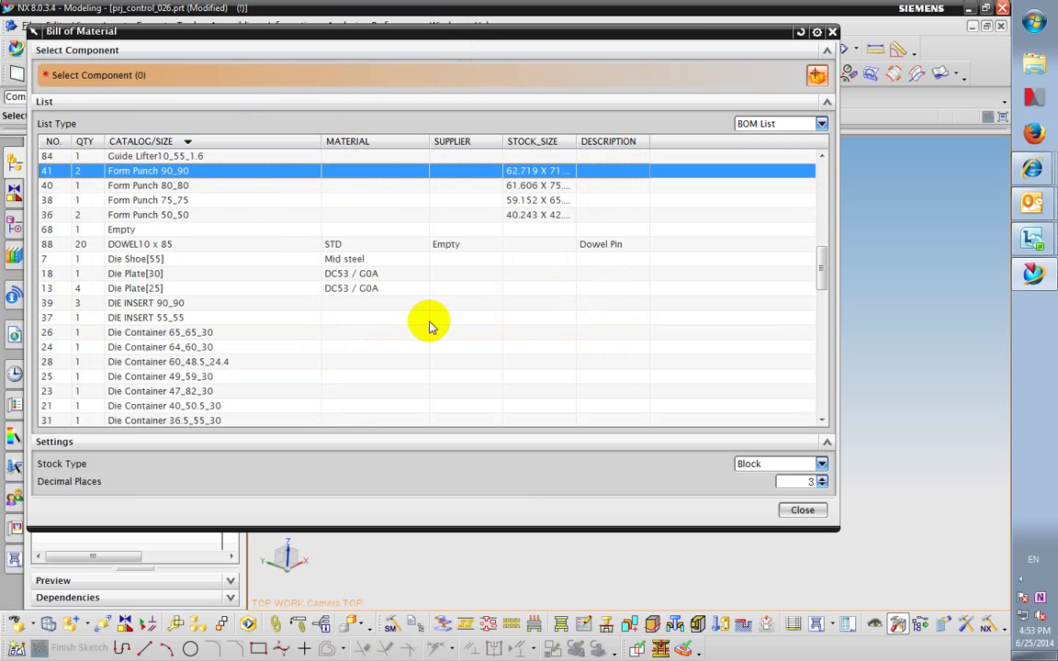
scroll(431, 327, "up", 2)
scroll(431, 327, "down", 2)
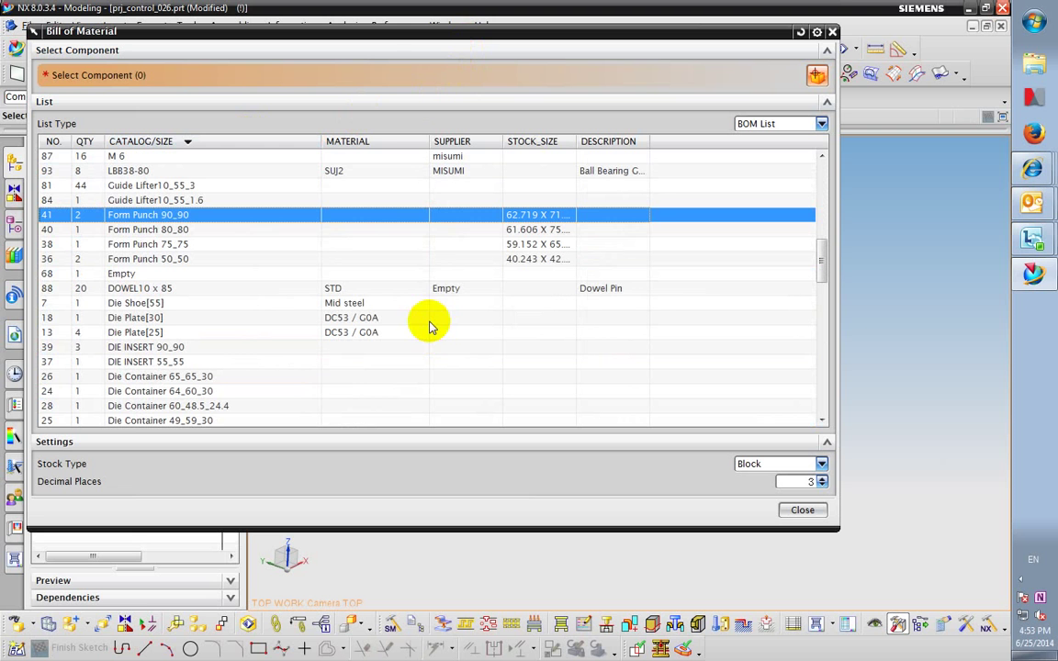
Hide the component listed as Empty from the BOM list, using the Hide as Subassembly method
left_click(411, 275)
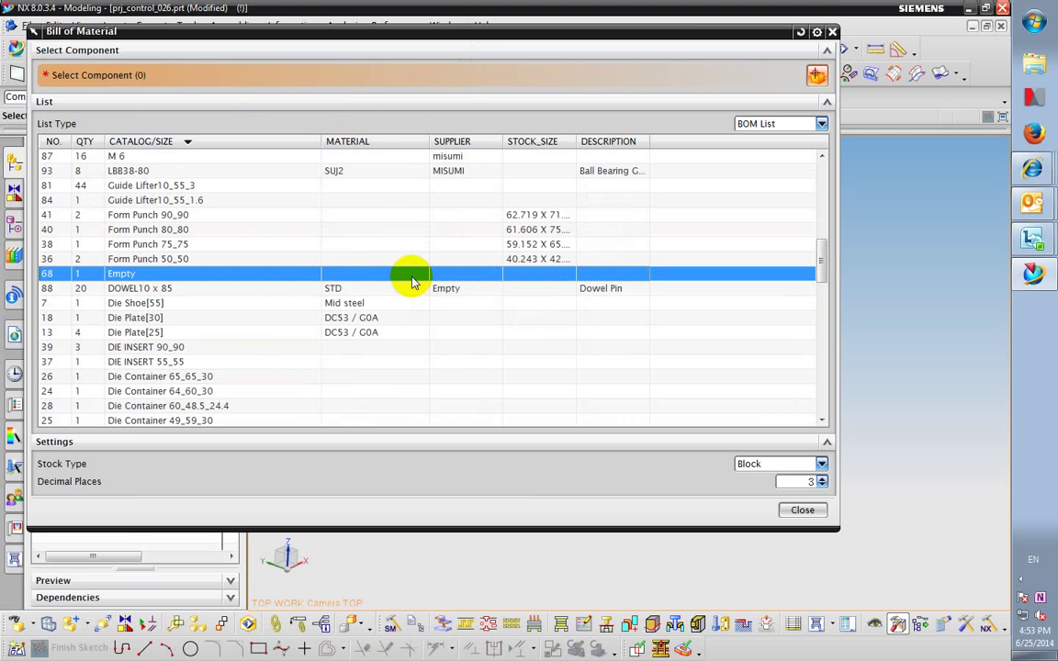
right_click(351, 278)
left_click(380, 299)
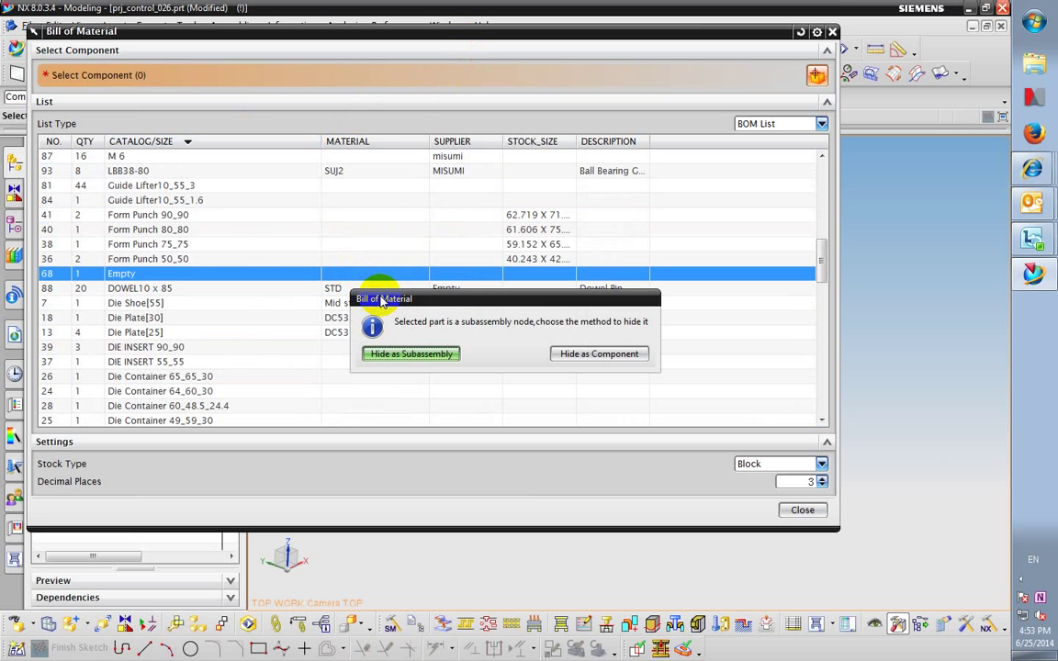
left_click(441, 356)
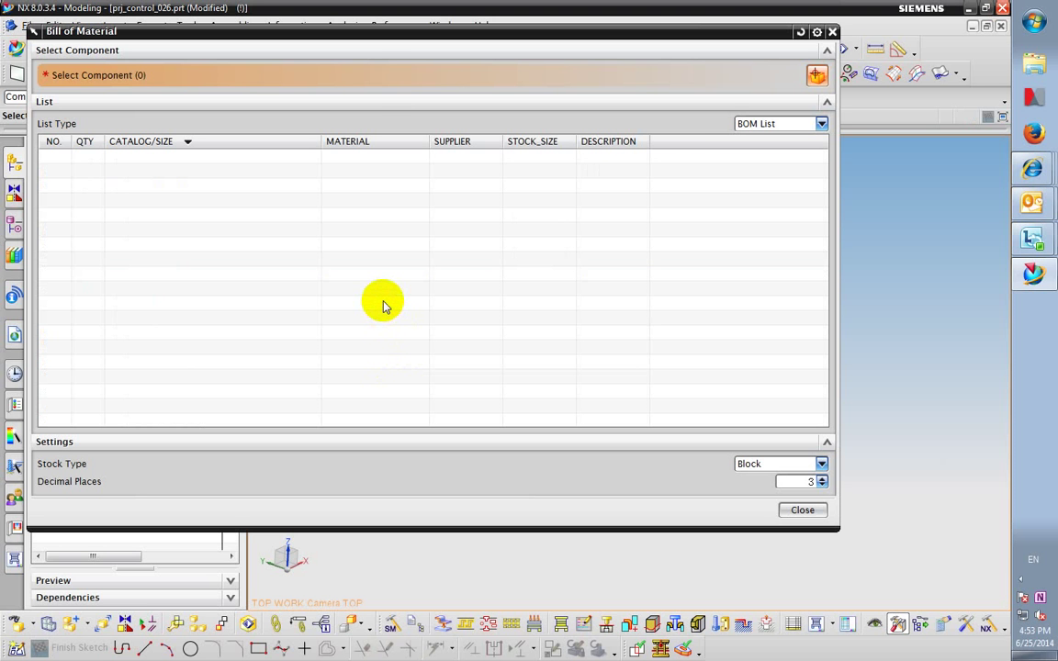
Compare the BOM List with the Hide List to examine which components are hidden
left_click(755, 126)
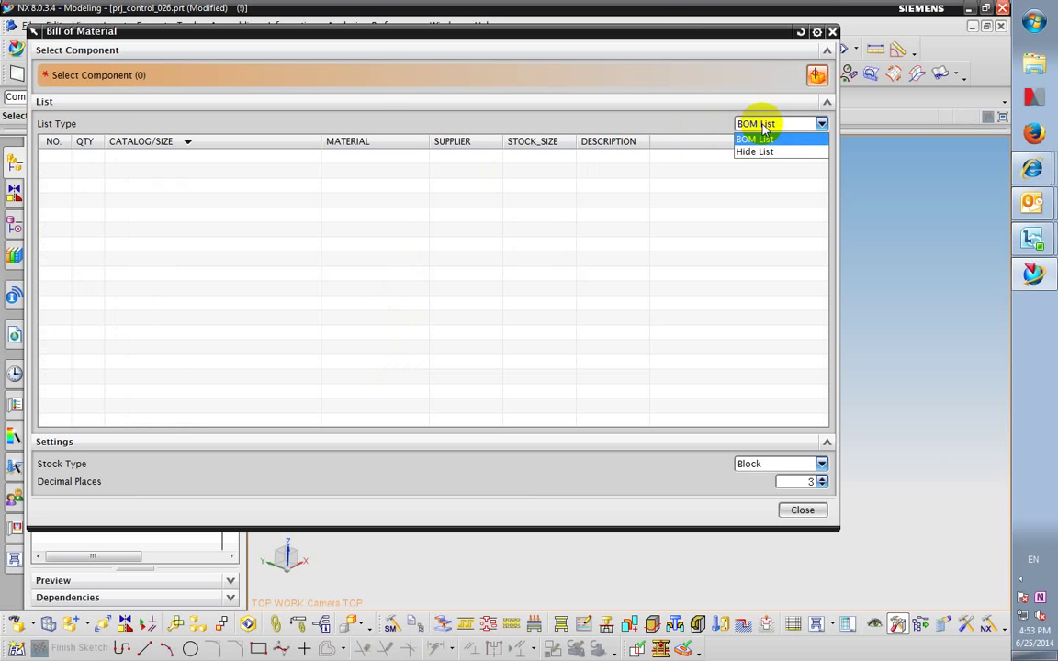
left_click(756, 153)
left_click(767, 127)
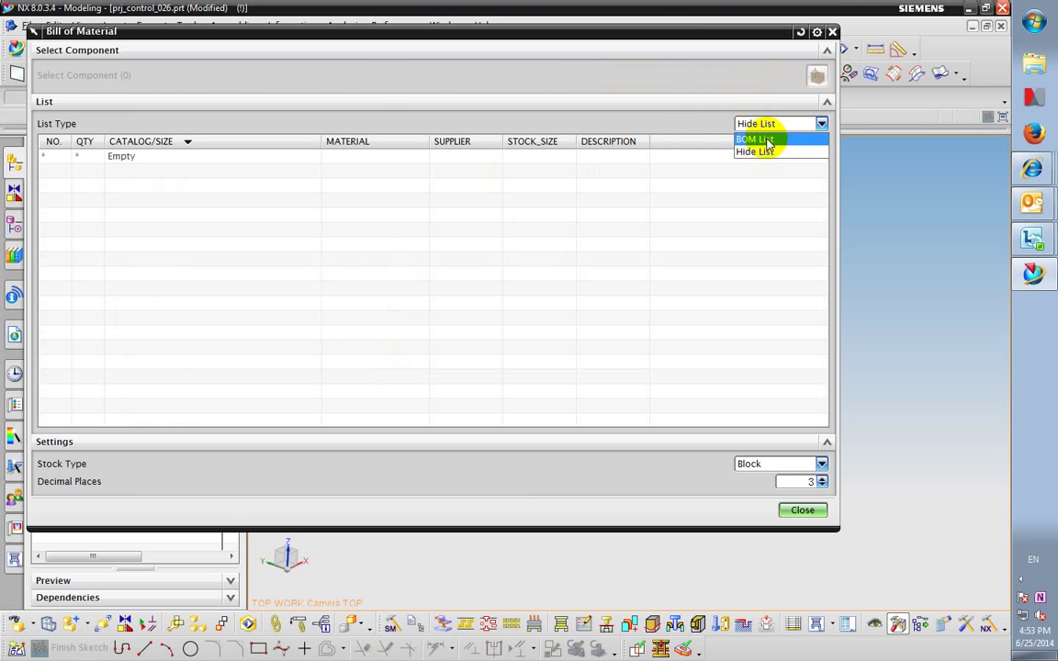
left_click(761, 139)
left_click(772, 125)
left_click(761, 151)
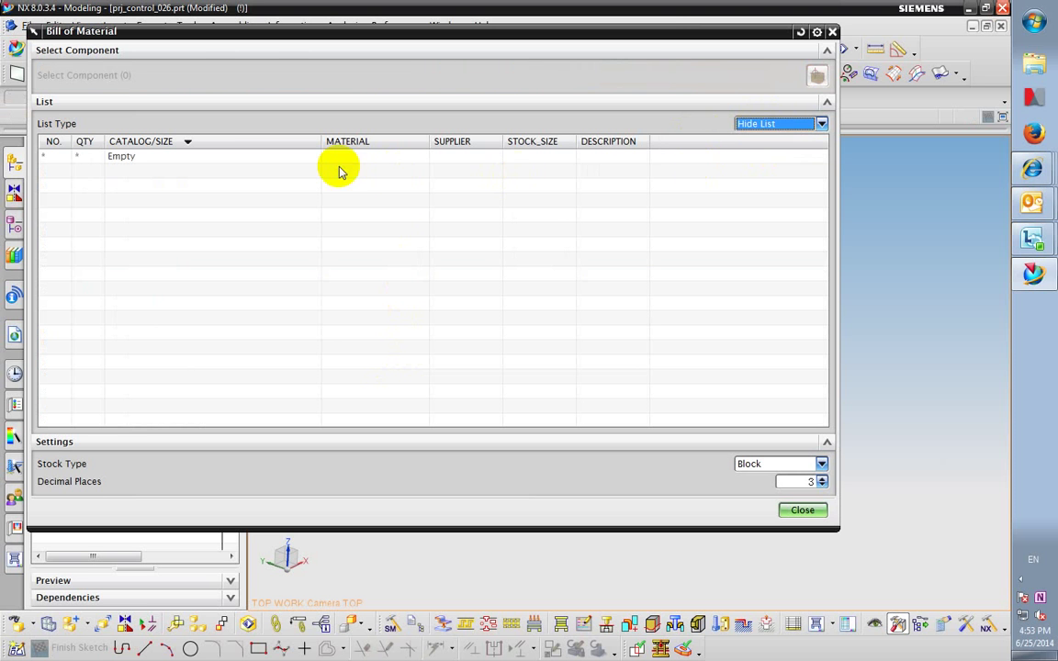
Show the hidden Empty component again and return to the BOM List
left_click(304, 162)
right_click(321, 161)
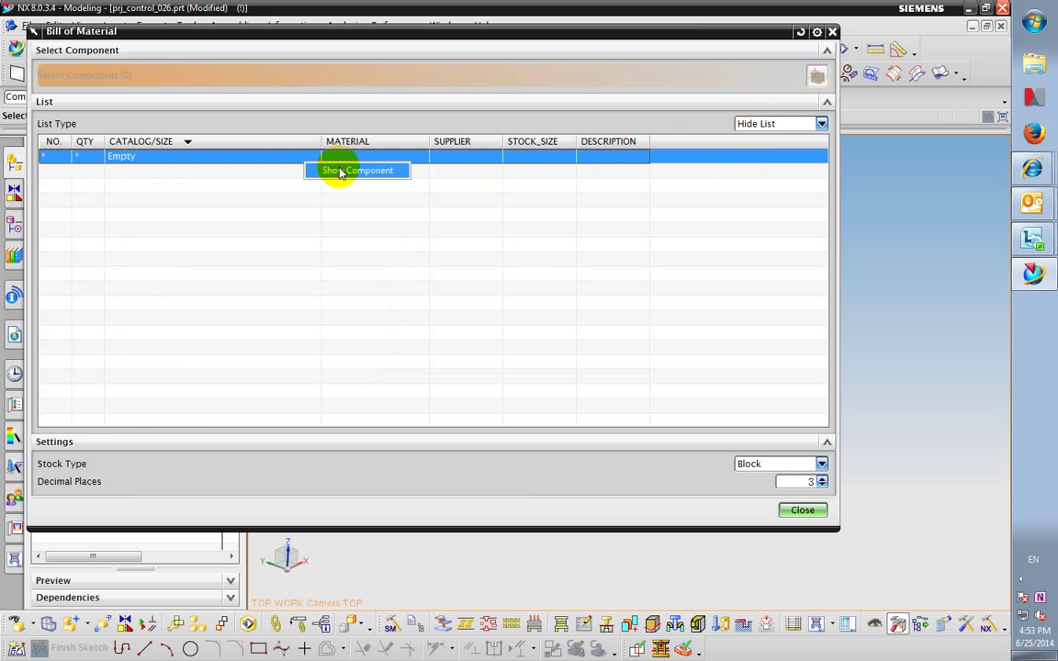
left_click(339, 171)
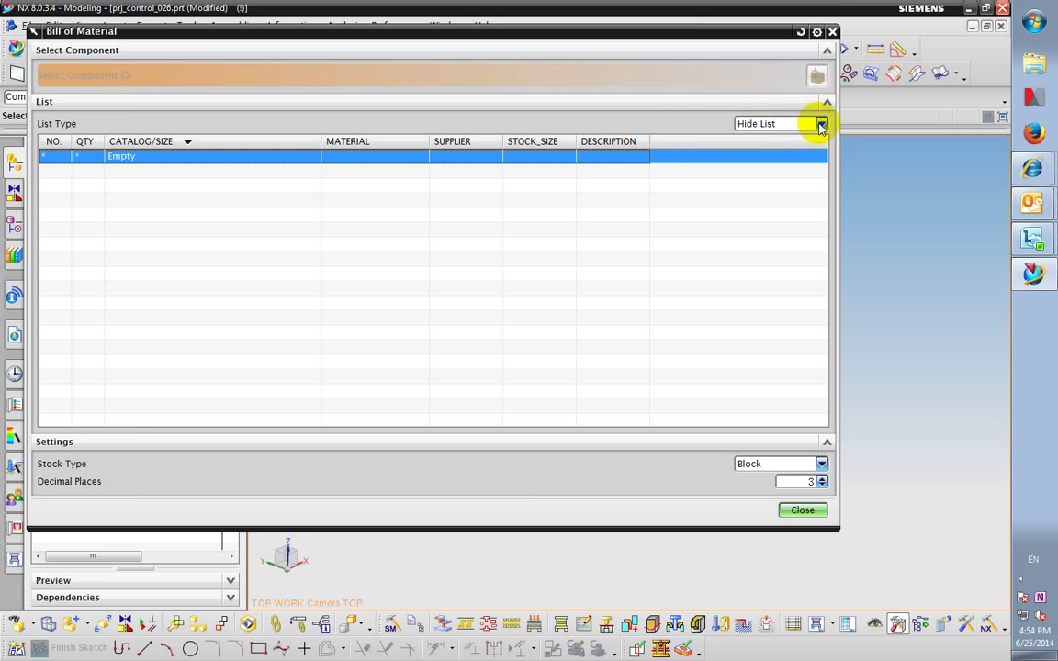
left_click(821, 123)
left_click(758, 145)
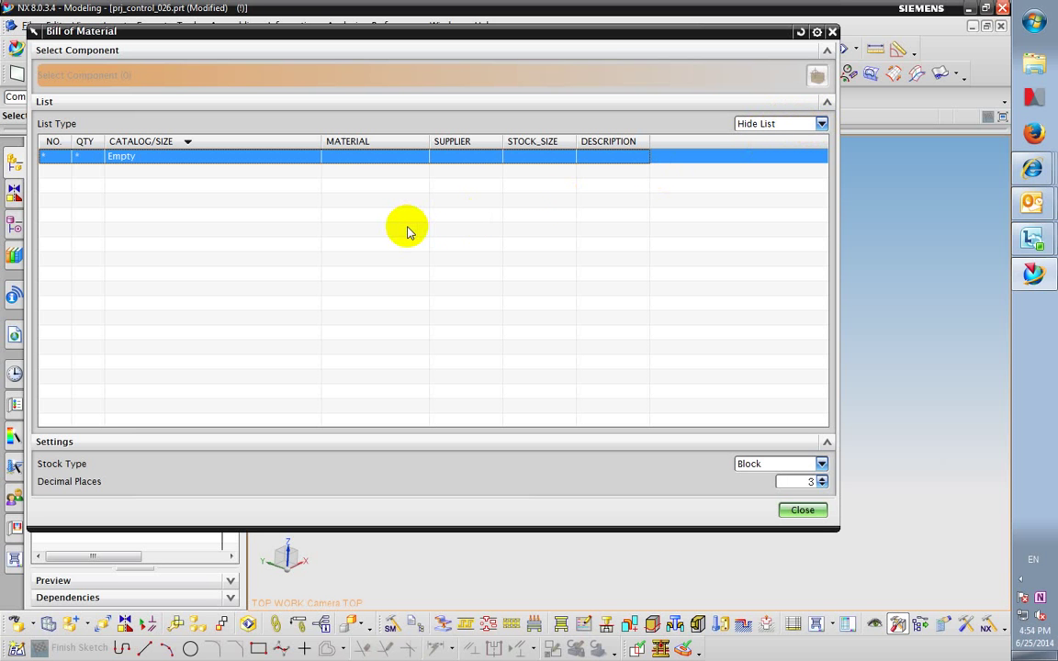
key("alt+Down")
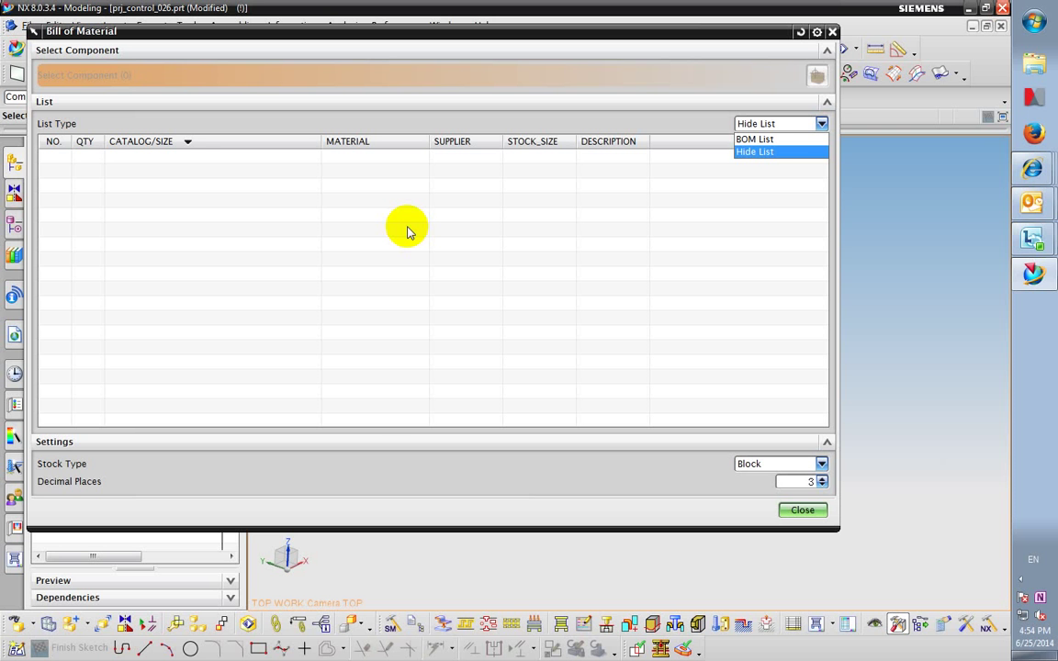
left_click(753, 138)
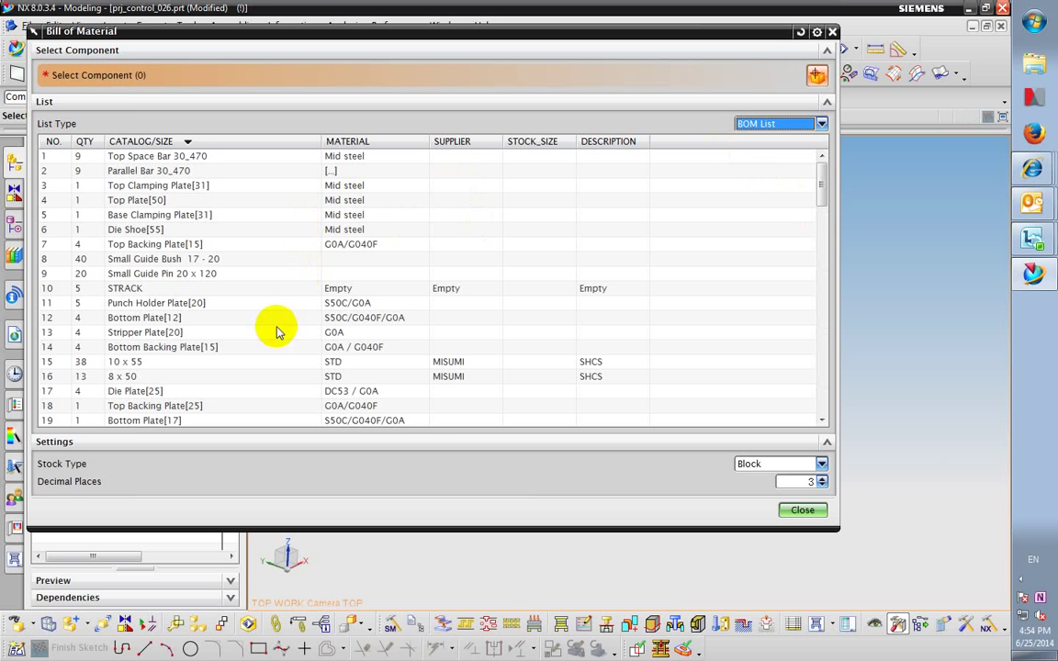
Sort the BOM list by ascending CATALOG/SIZE and hide the Empty entry with the Hide as Component method
scroll(278, 329, "down", 2)
scroll(276, 325, "down", 3)
scroll(276, 326, "up", 3)
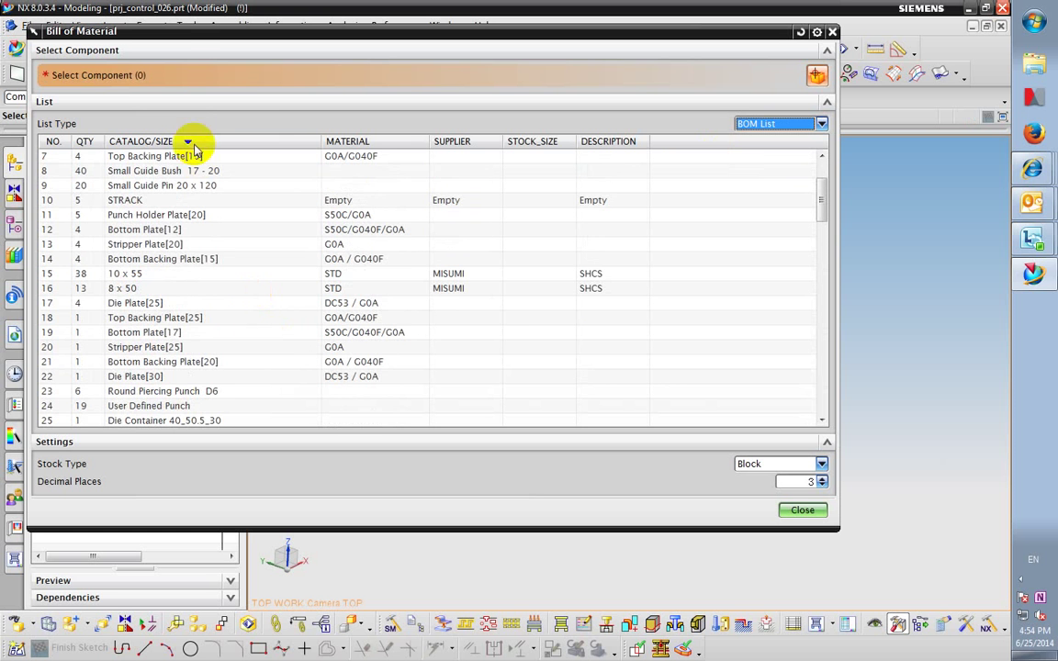
left_click(189, 144)
scroll(219, 212, "down", 15)
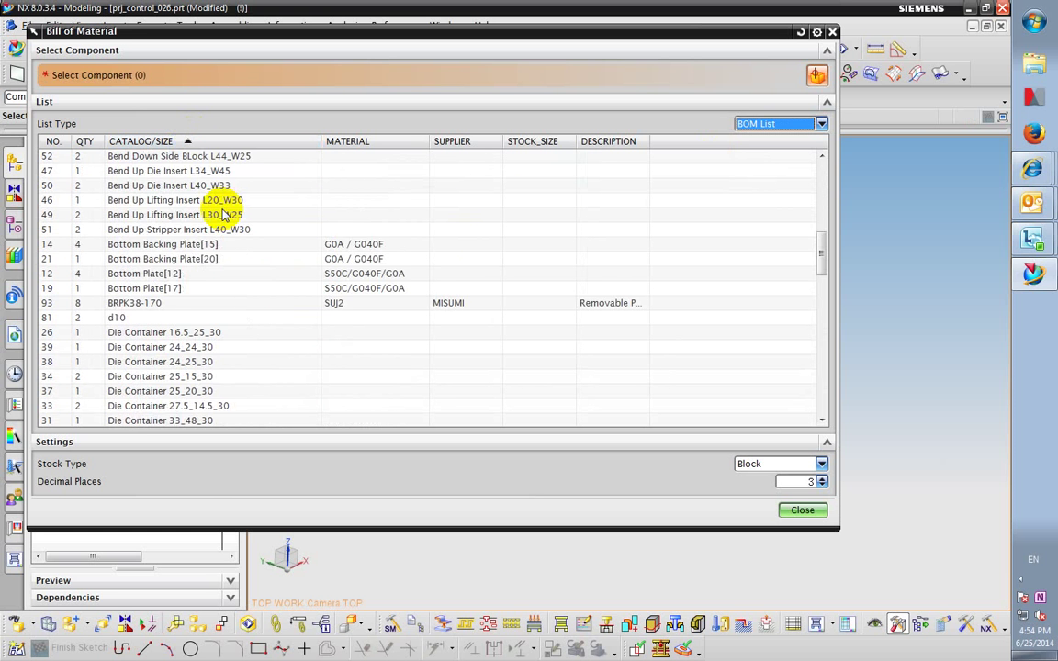
left_click(220, 291)
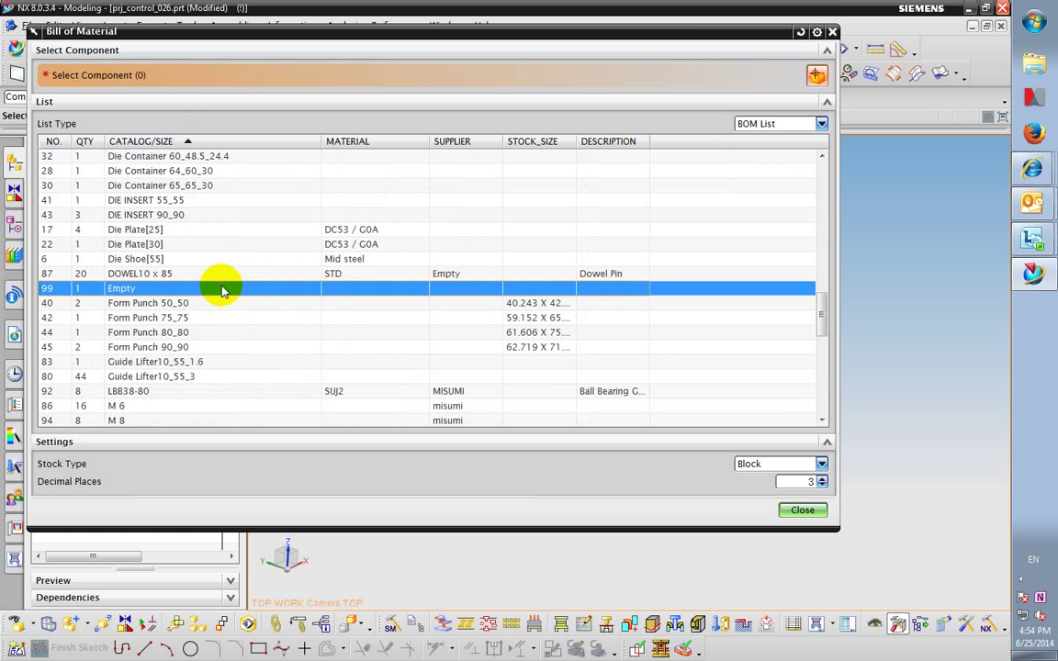
right_click(222, 290)
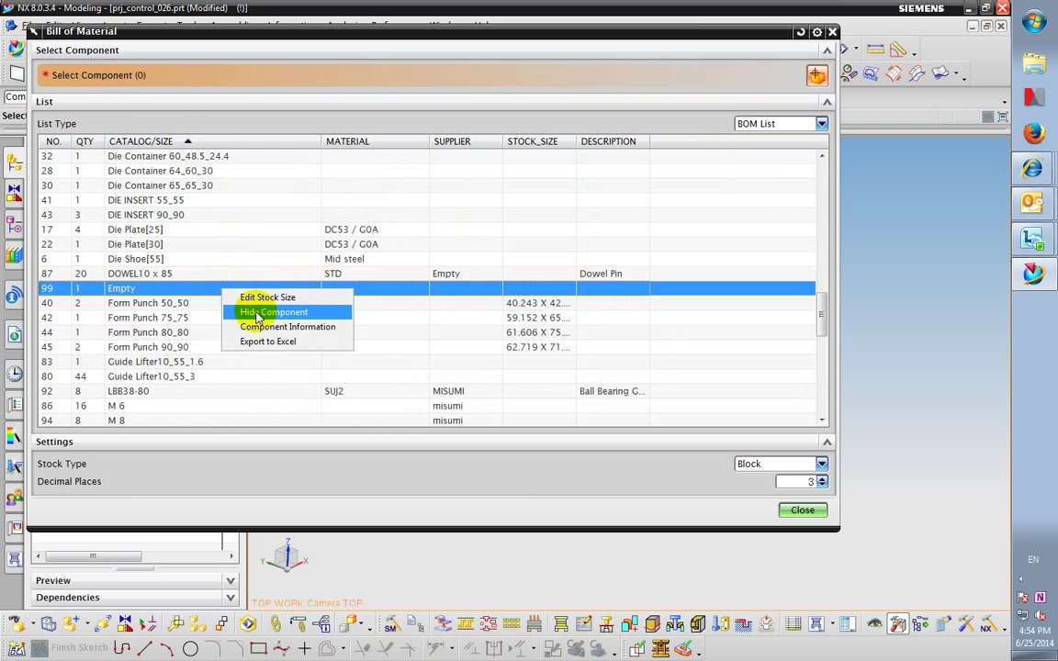
left_click(248, 309)
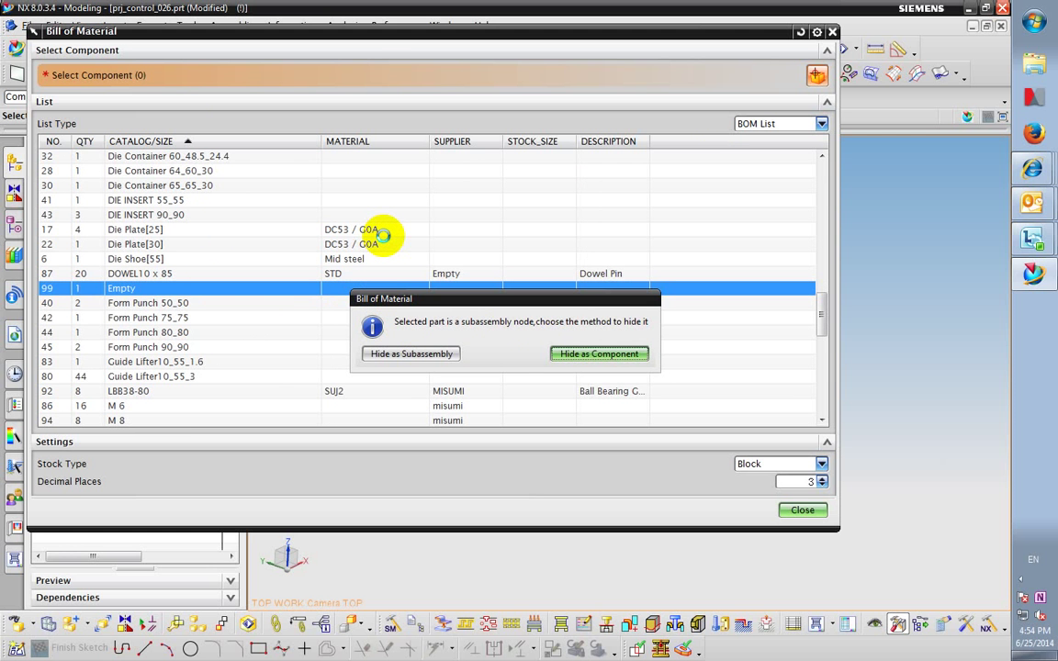
Look through the refreshed BOM list to examine the remaining components and their numbering
scroll(384, 241, "down", 20)
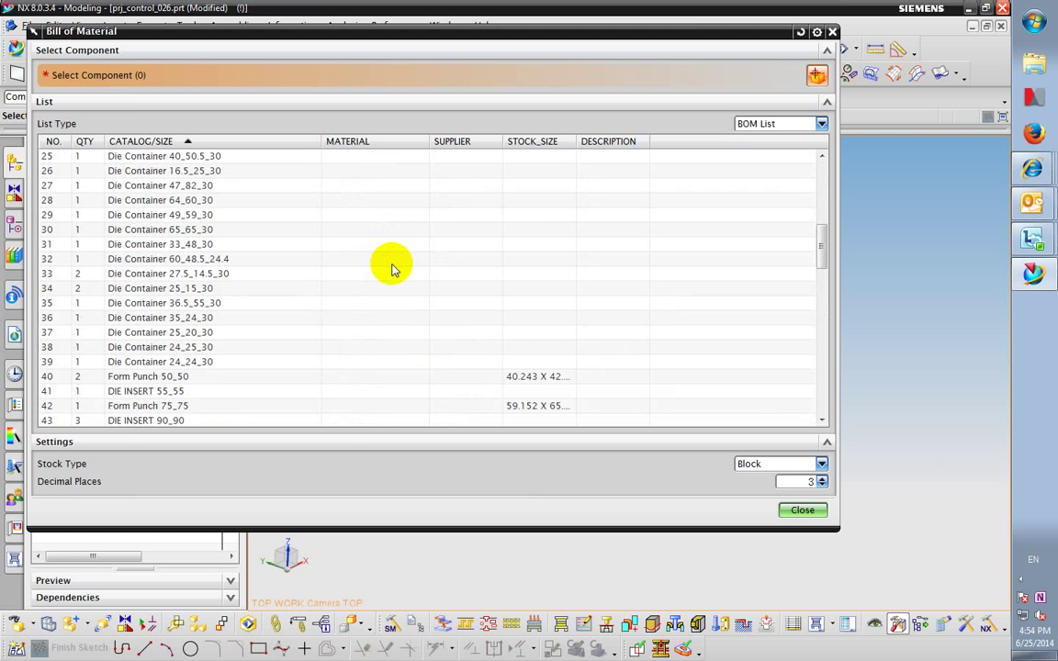
scroll(391, 269, "down", 1)
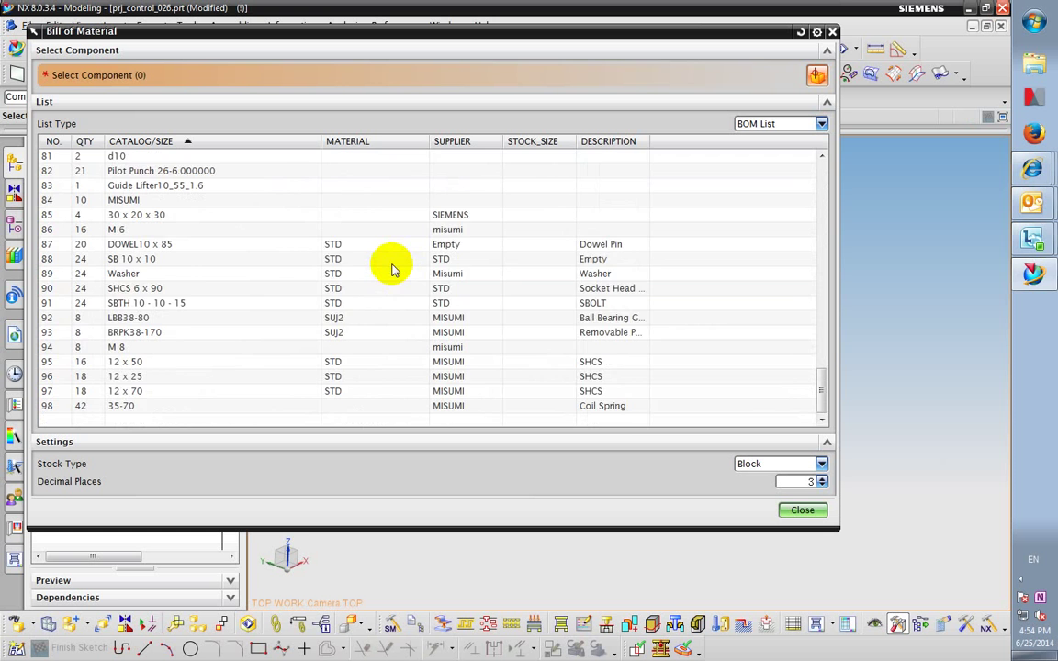
scroll(391, 269, "up", 3)
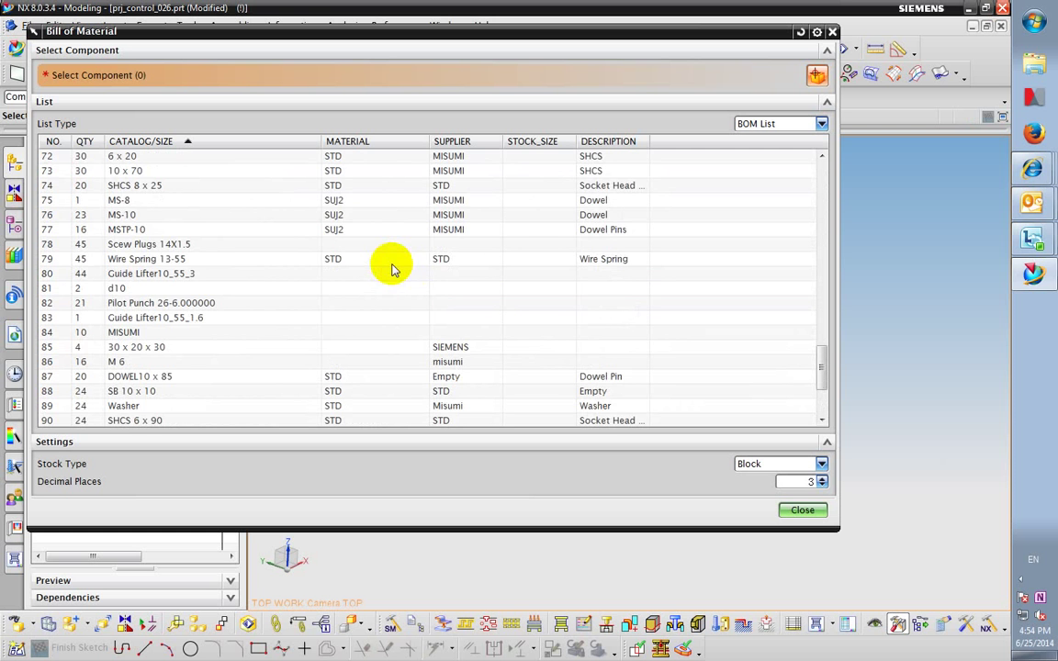
scroll(391, 269, "down", 1)
left_click(312, 290)
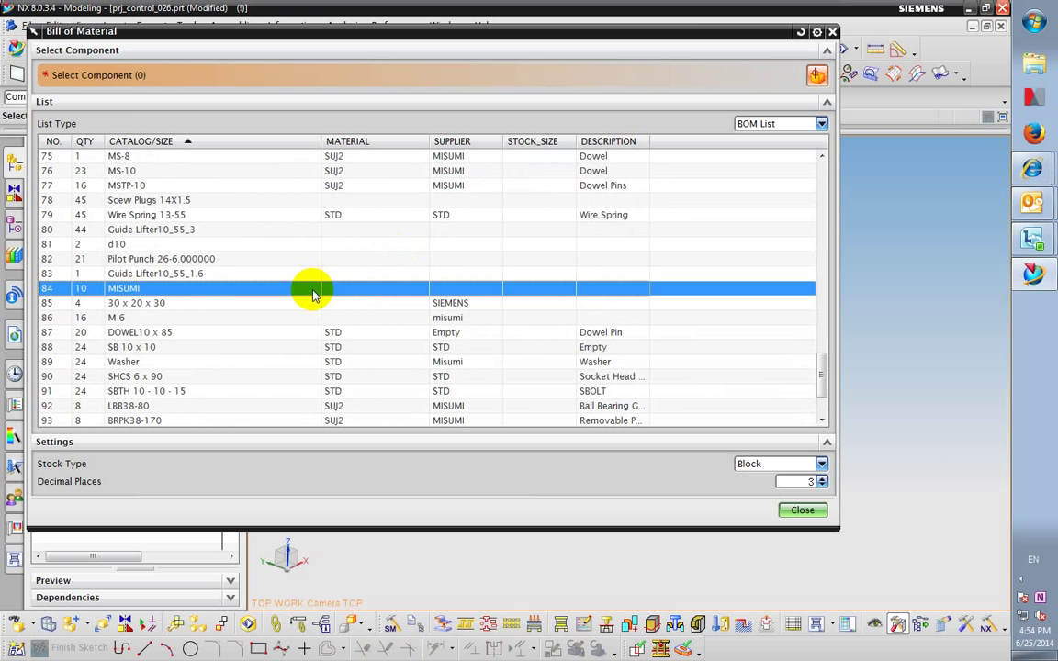
scroll(312, 294, "down", 2)
scroll(313, 294, "up", 3)
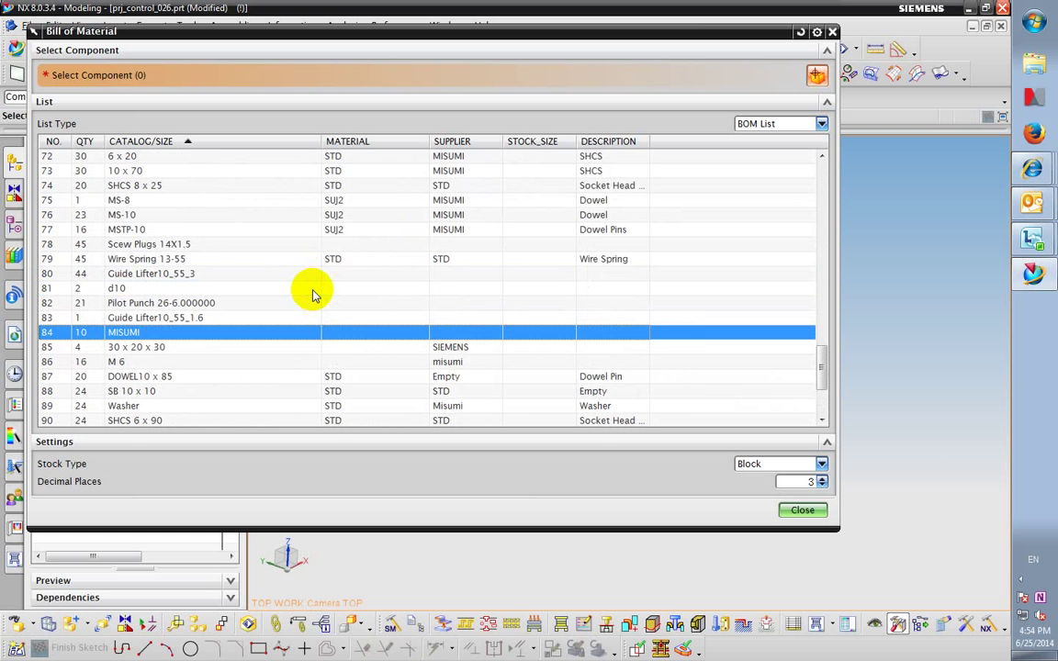
scroll(312, 294, "down", 3)
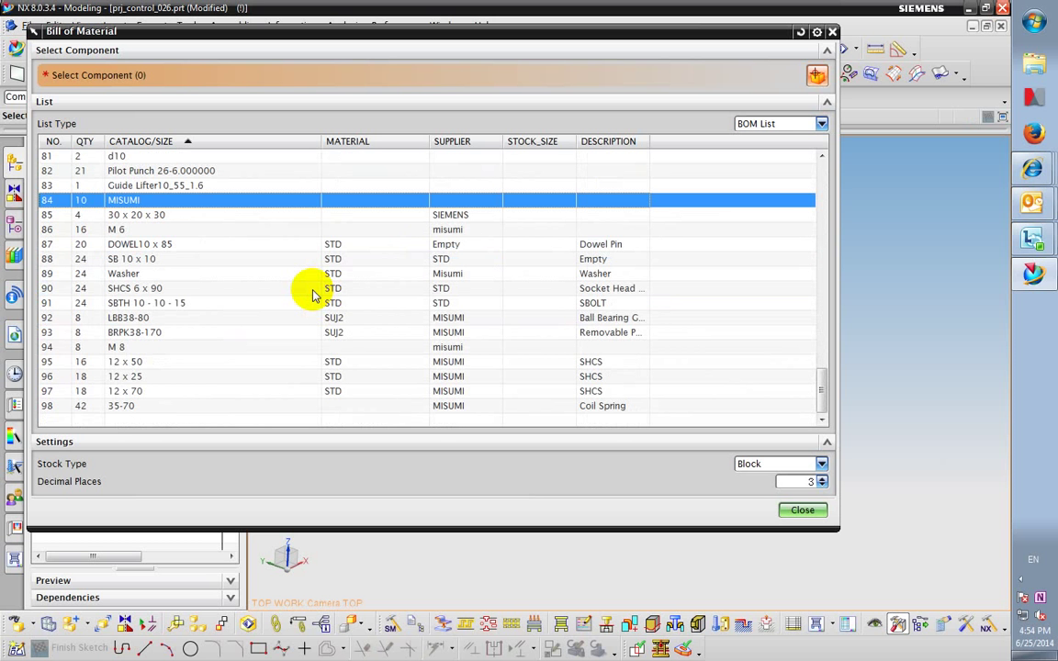
Open the component information for the M 8 entry and highlight each of its two stop pin subassemblies in the model
left_click(468, 350)
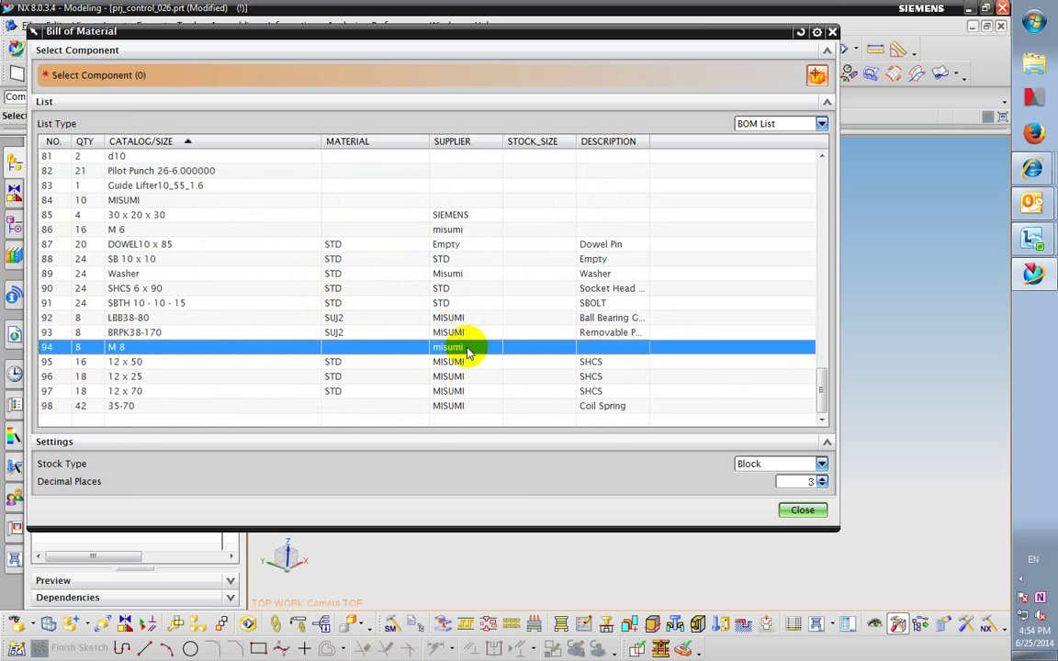
right_click(468, 352)
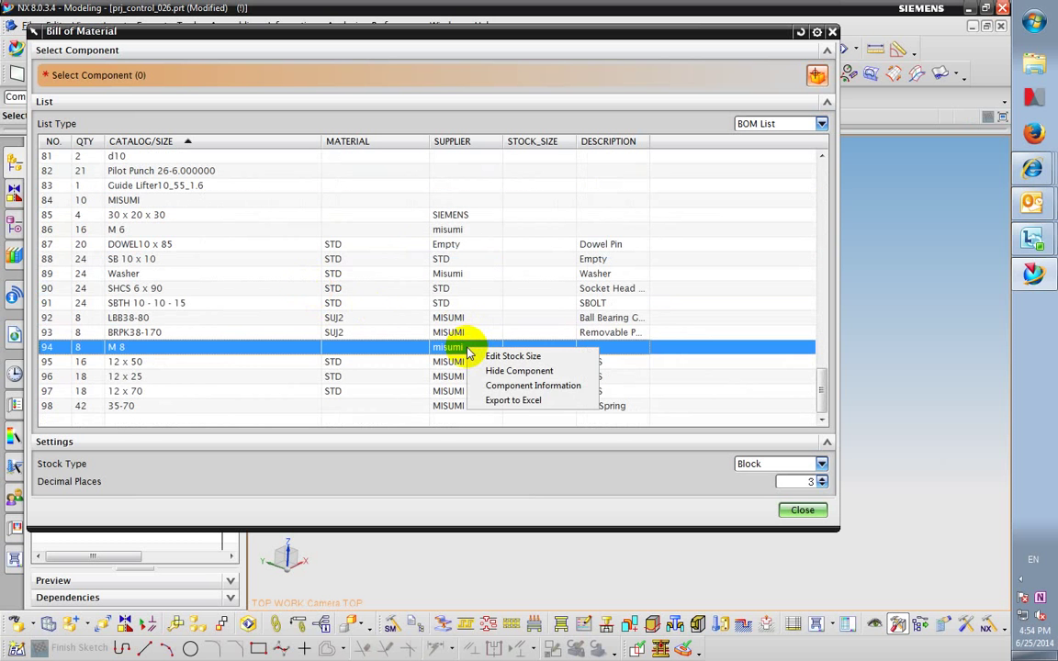
left_click(496, 386)
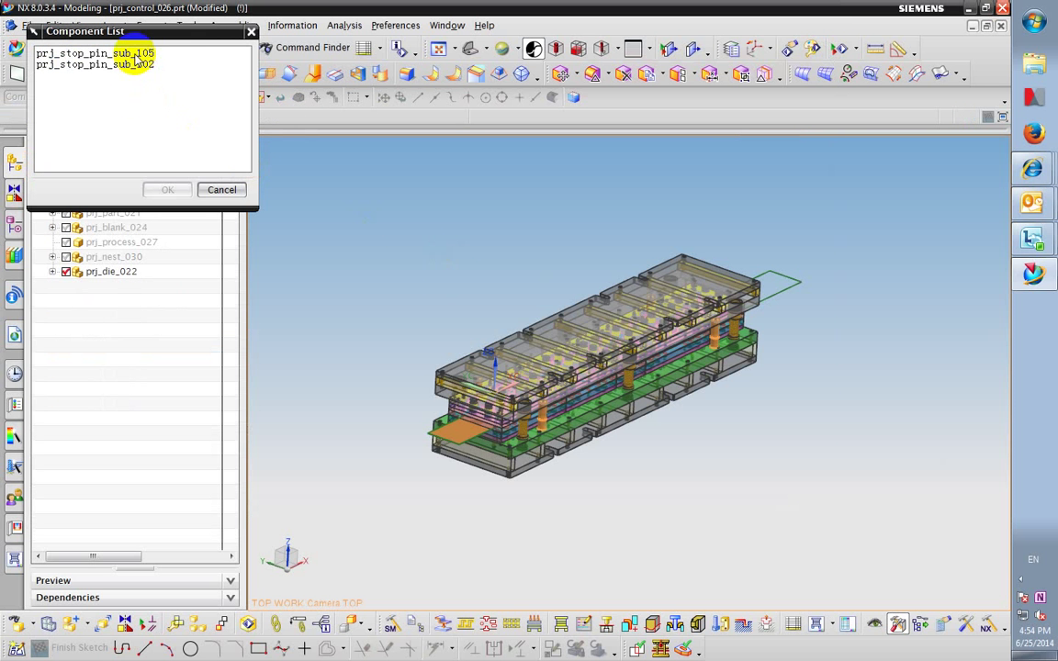
left_click(140, 54)
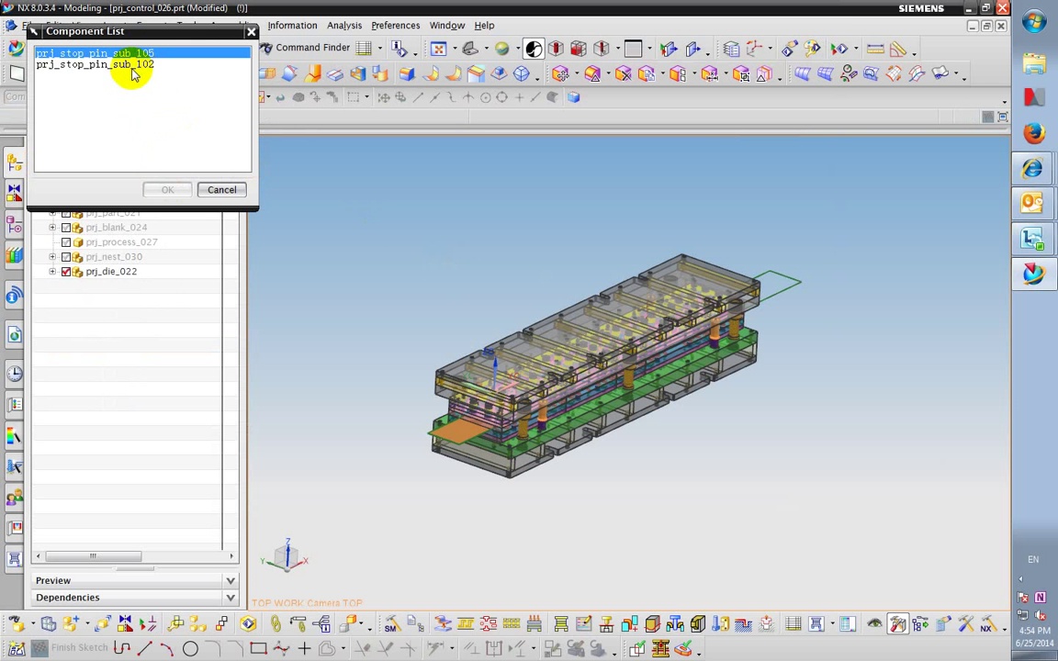
left_click(136, 65)
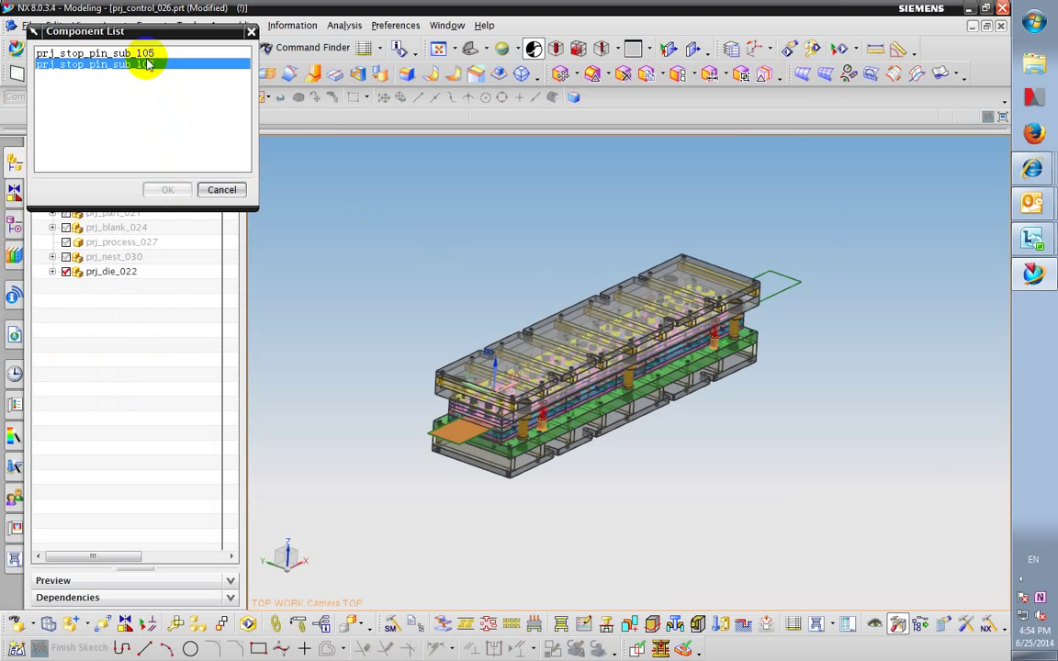
left_click(220, 190)
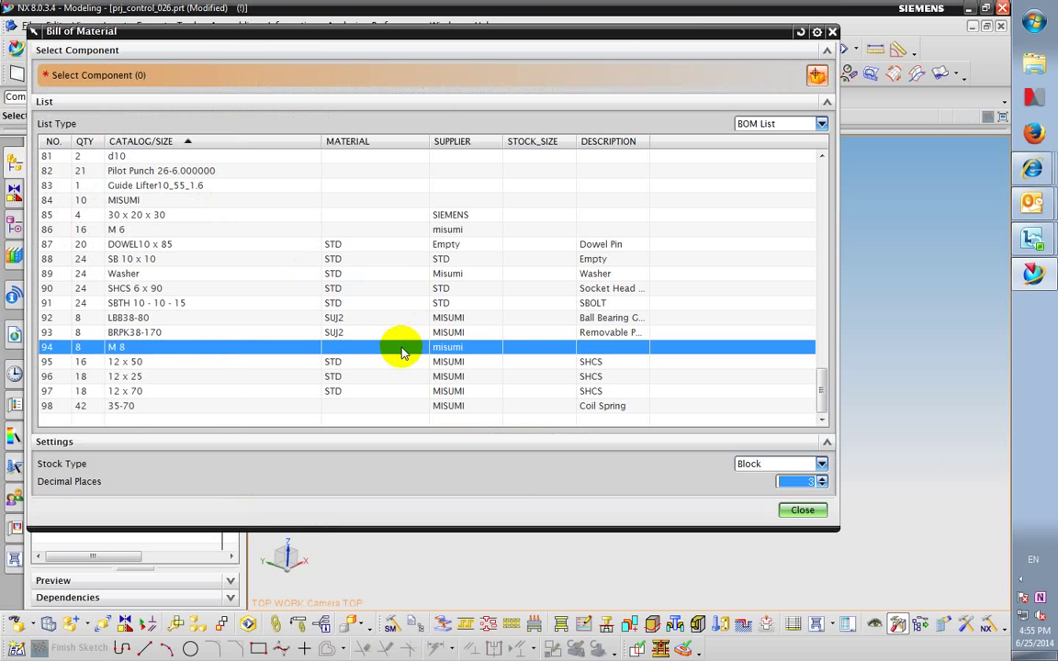
Set the material of the M 8 entry in the BOM list to Metal
left_click(361, 346)
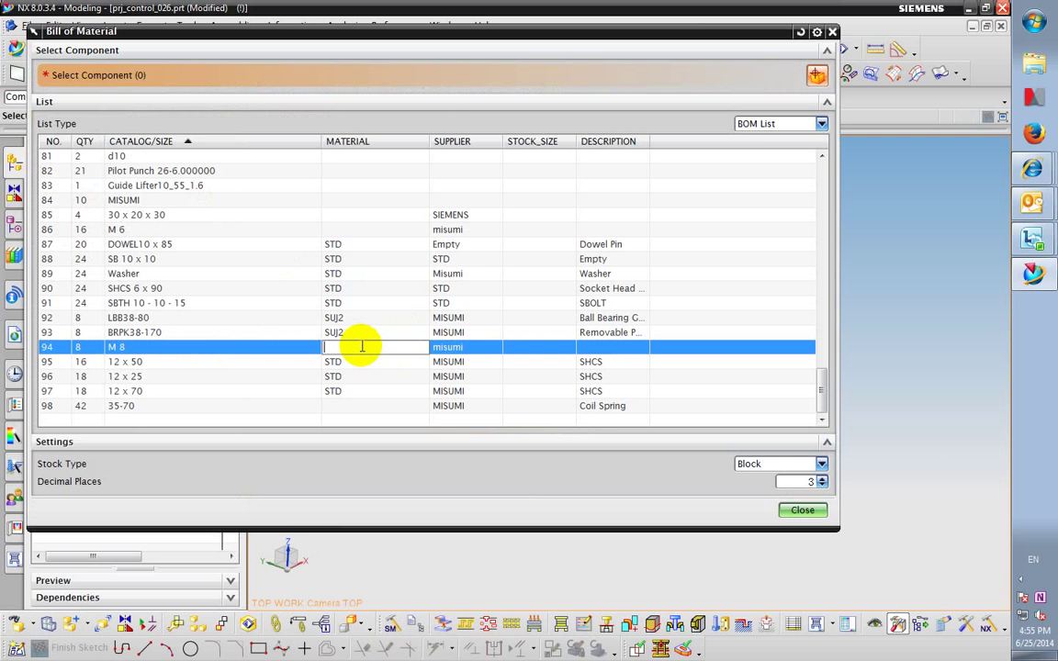
type("Metal")
key("Return")
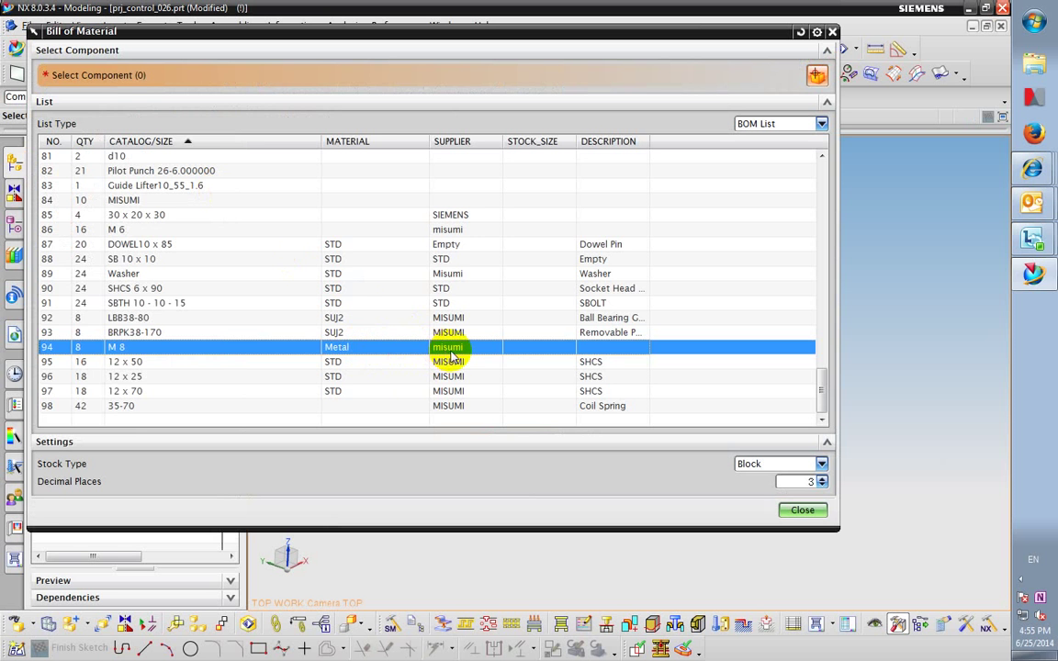
Hide the STRACK entry from the BOM list with the Hide as Component method
scroll(450, 353, "up", 8)
scroll(450, 356, "up", 12)
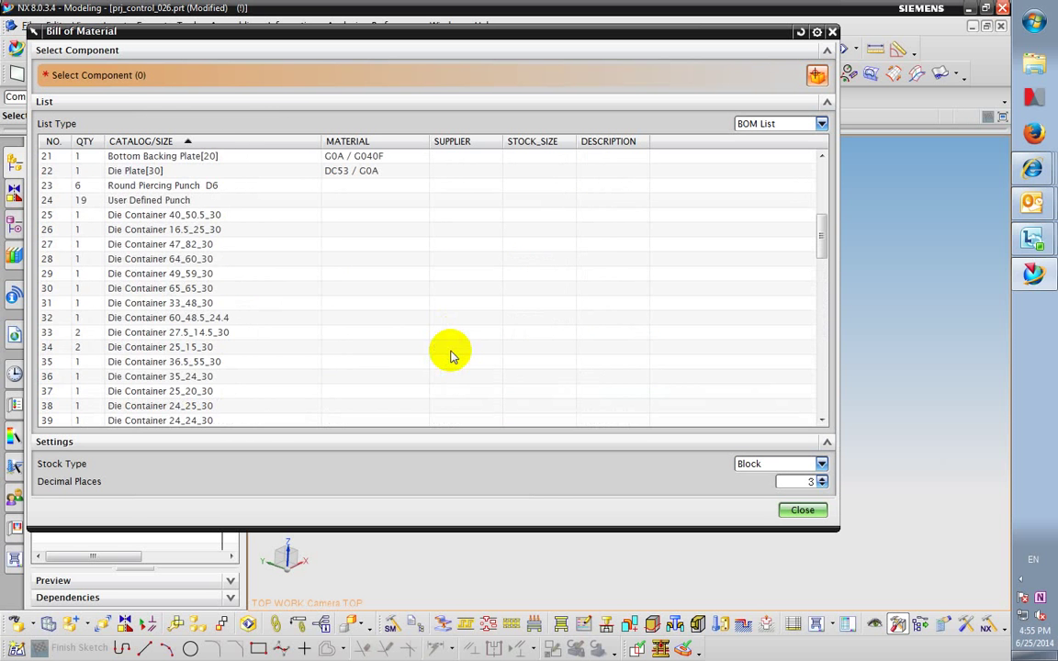
scroll(450, 356, "up", 7)
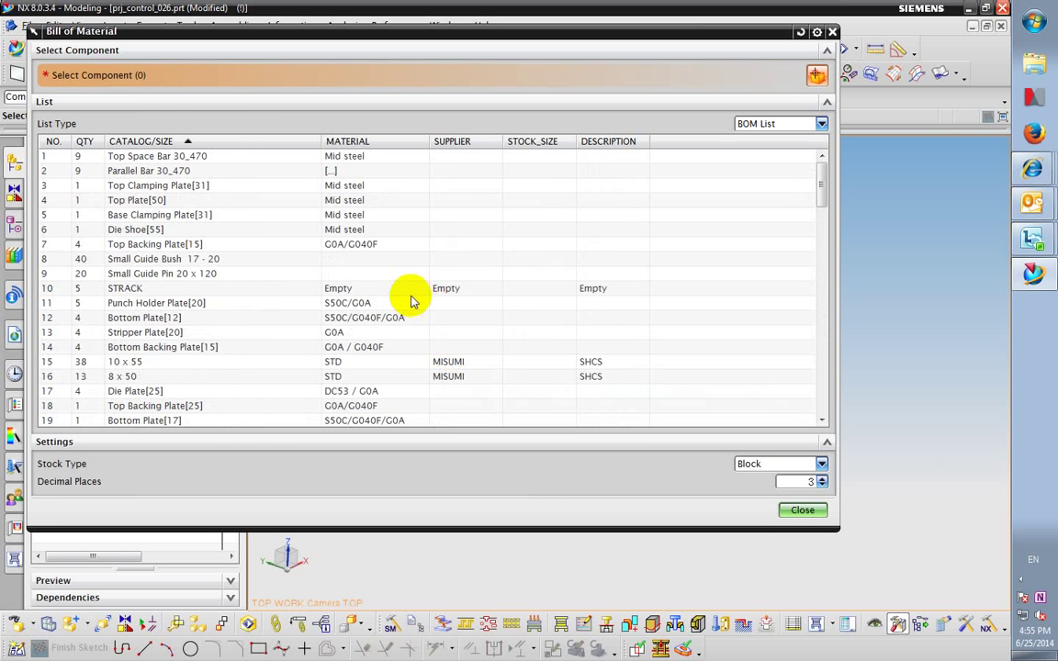
left_click(410, 292)
right_click(411, 292)
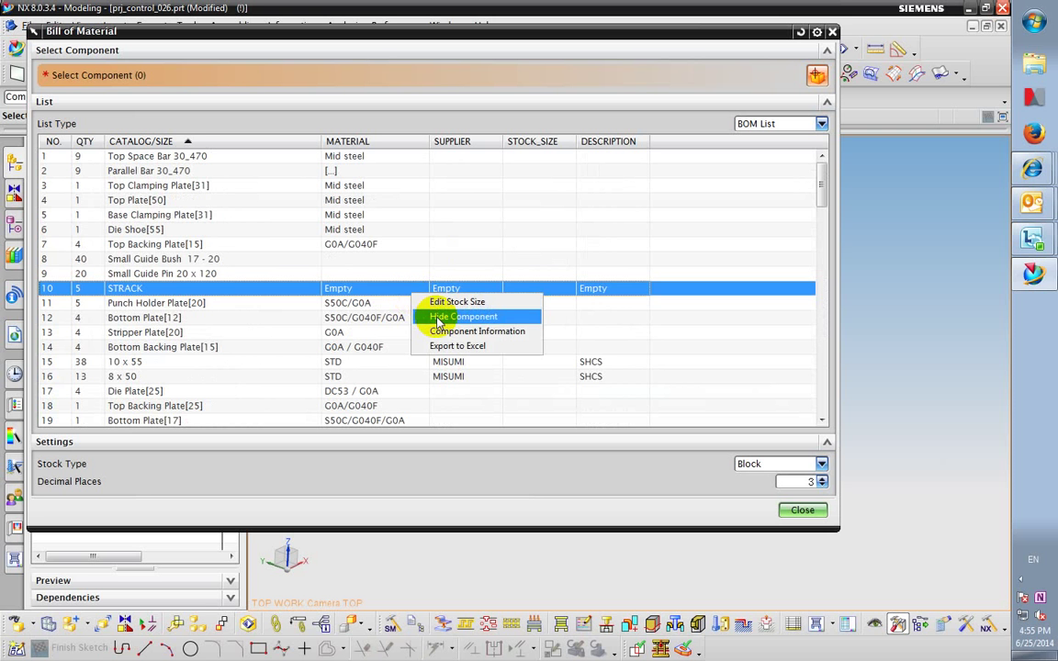
left_click(418, 318)
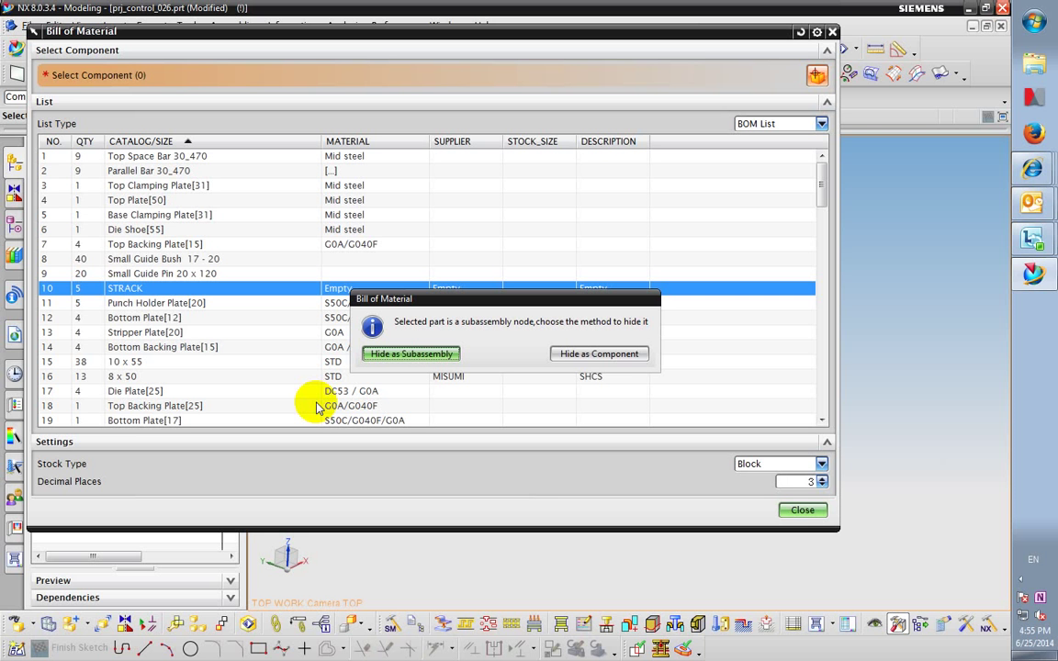
left_click(615, 353)
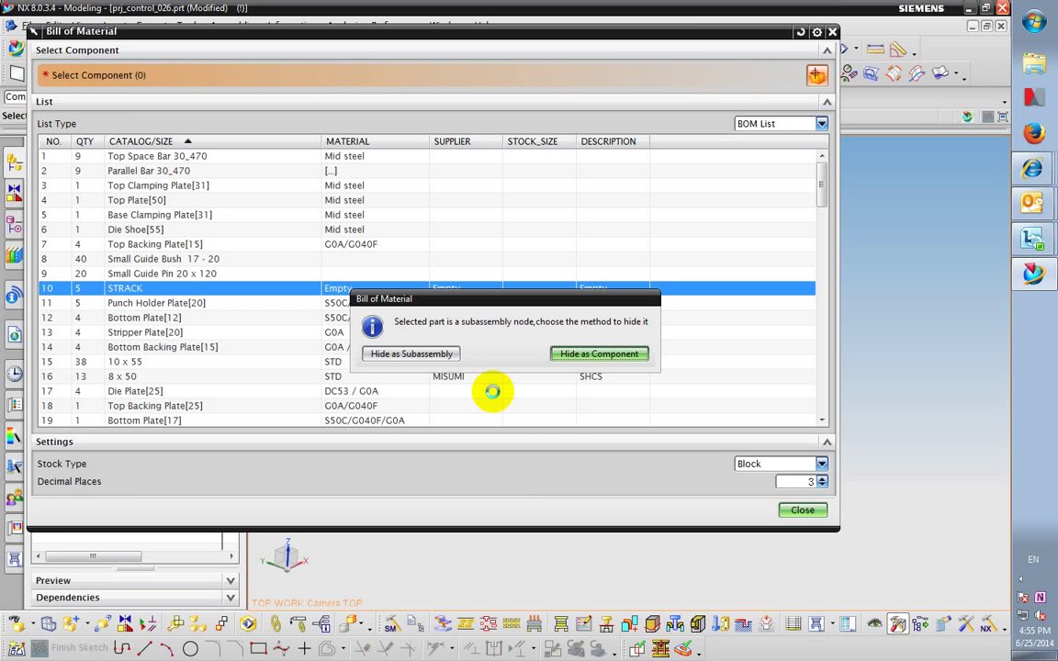
key("Return")
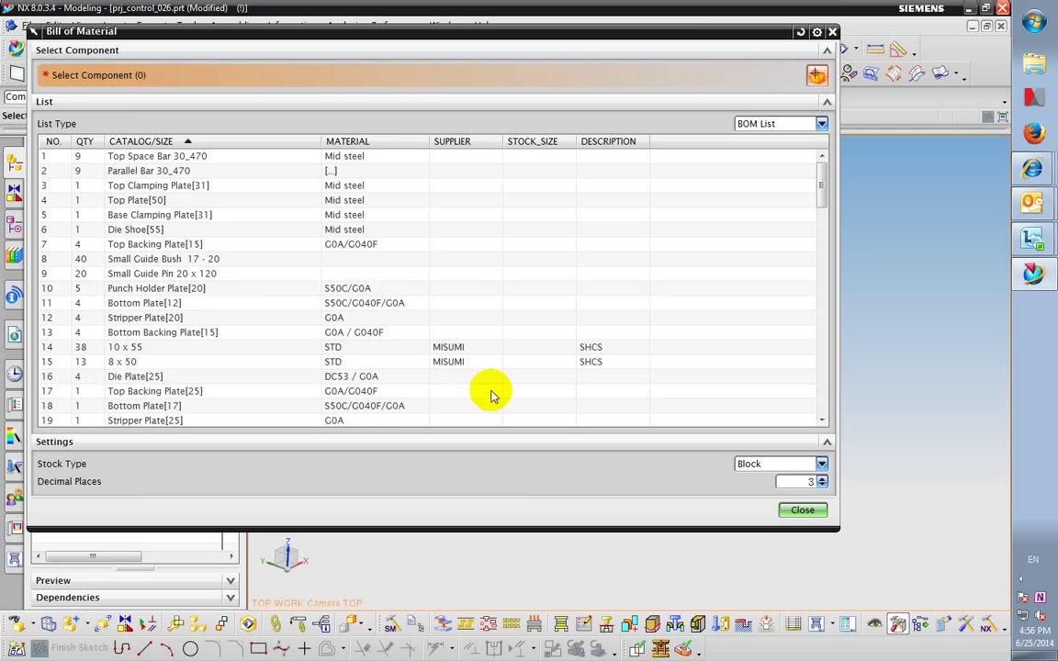
Export the BOM list to an Excel spreadsheet named BOM on the Desktop, retrying while the other program is busy
left_click(416, 233)
right_click(417, 235)
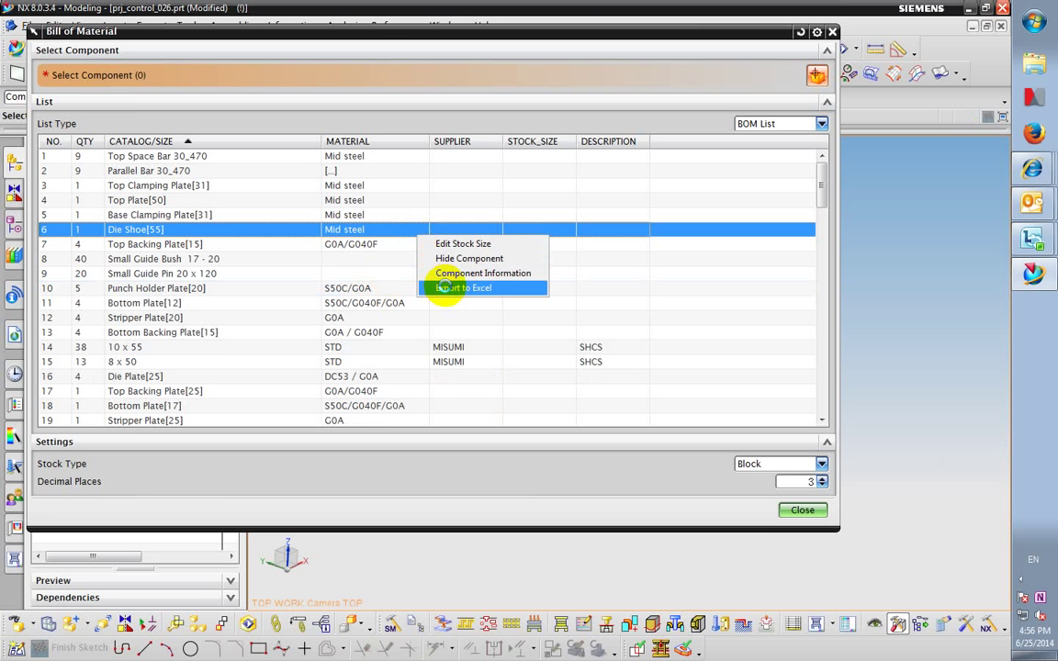
left_click(431, 284)
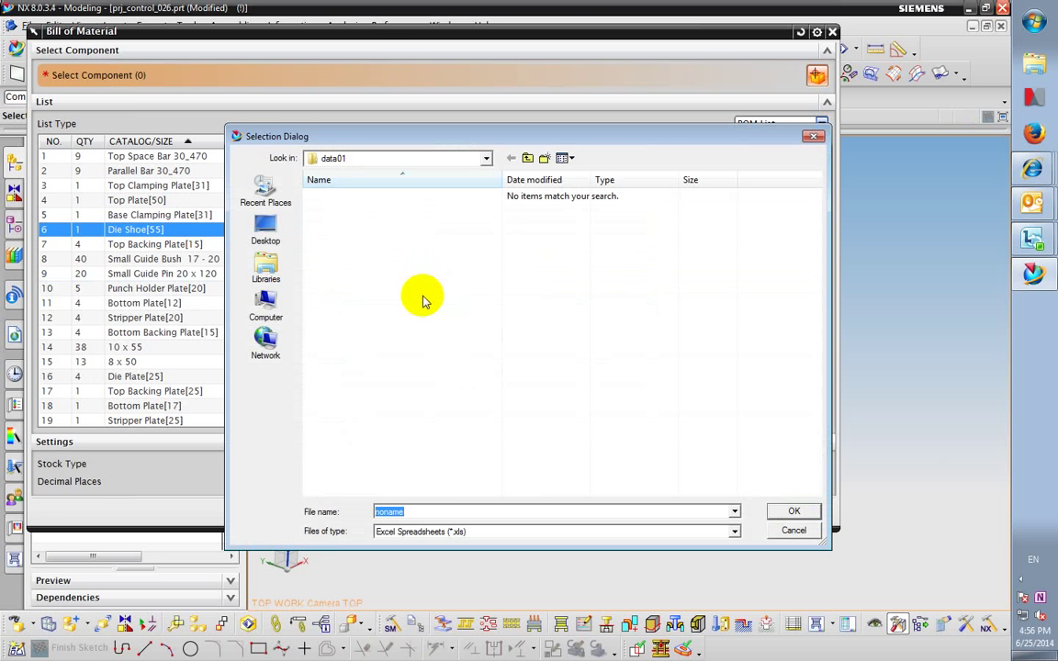
left_click(268, 237)
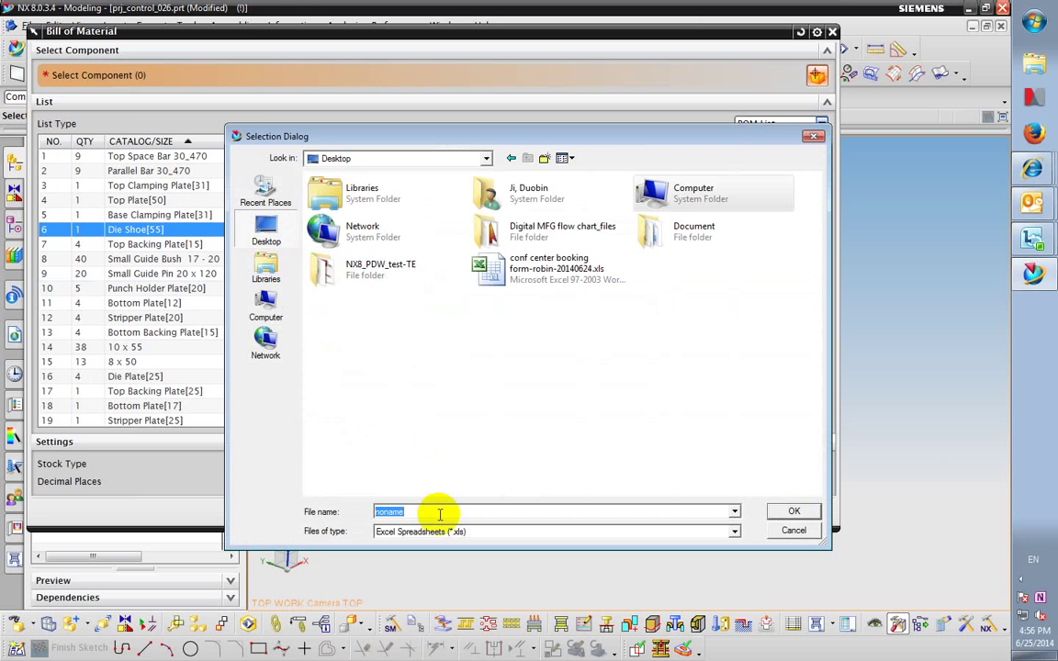
type("BOM")
key("Return")
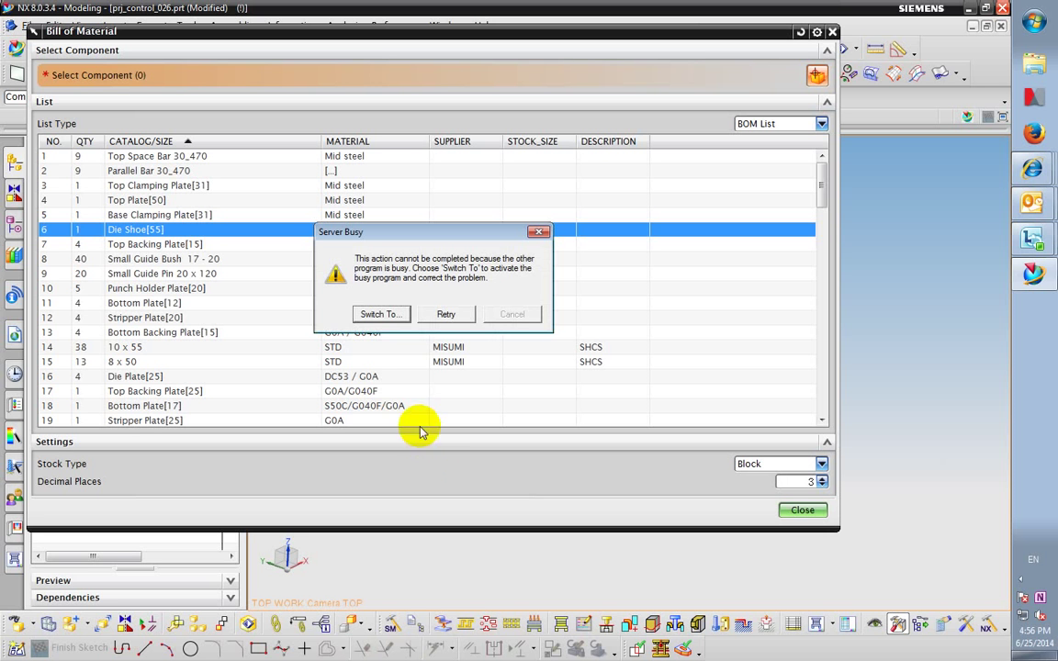
left_click(441, 315)
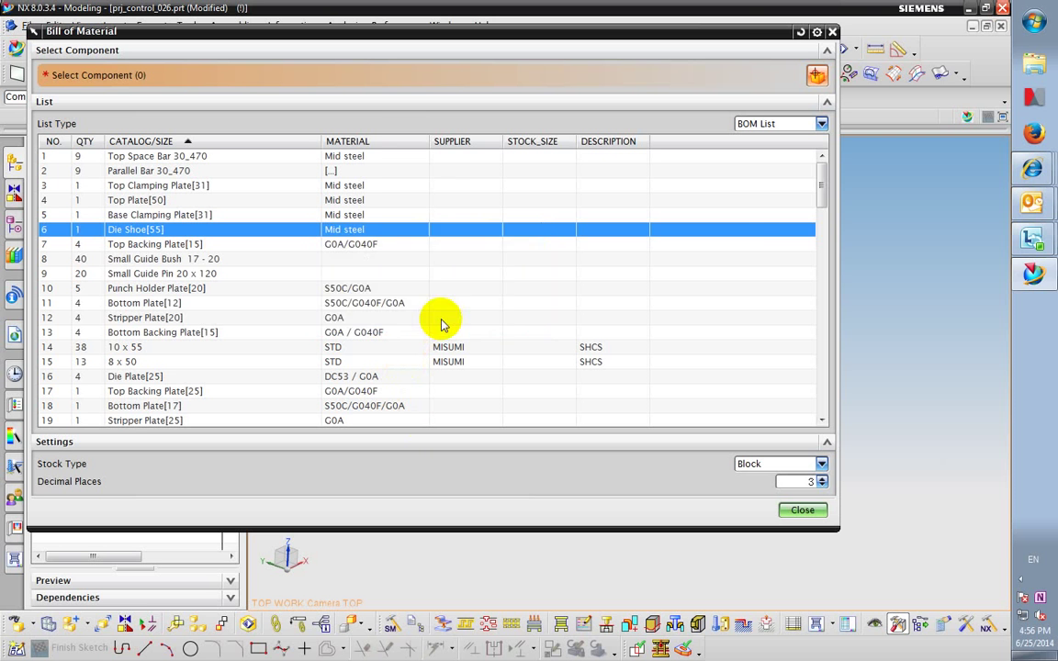
left_click(378, 315)
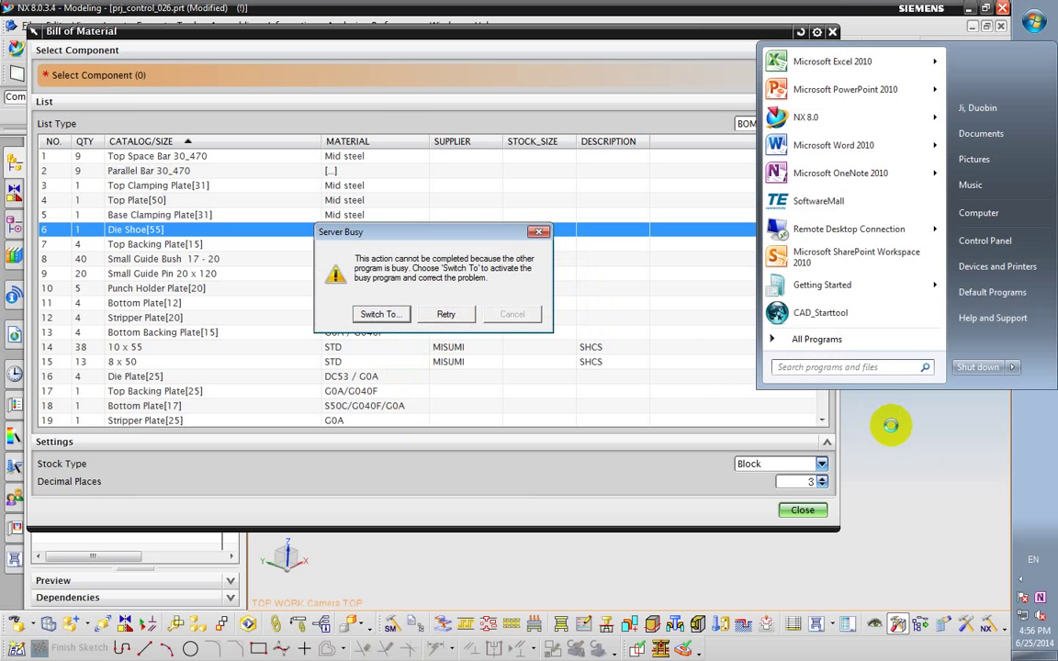
left_click(693, 376)
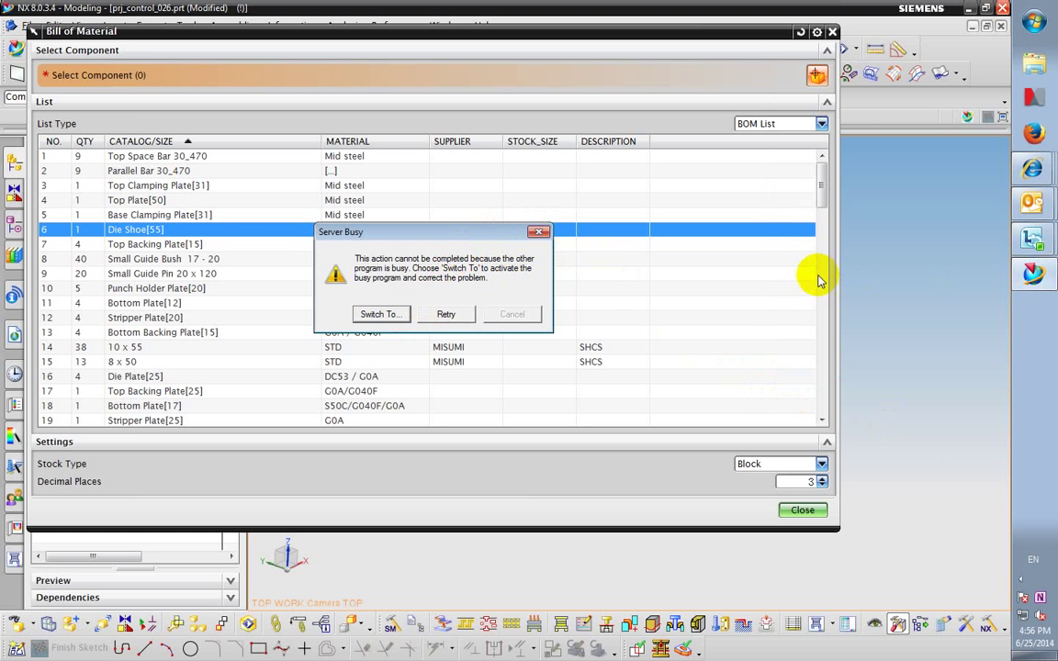
Switch to the desktop, open BOM.xls in Excel and maximize its window
key("super+d")
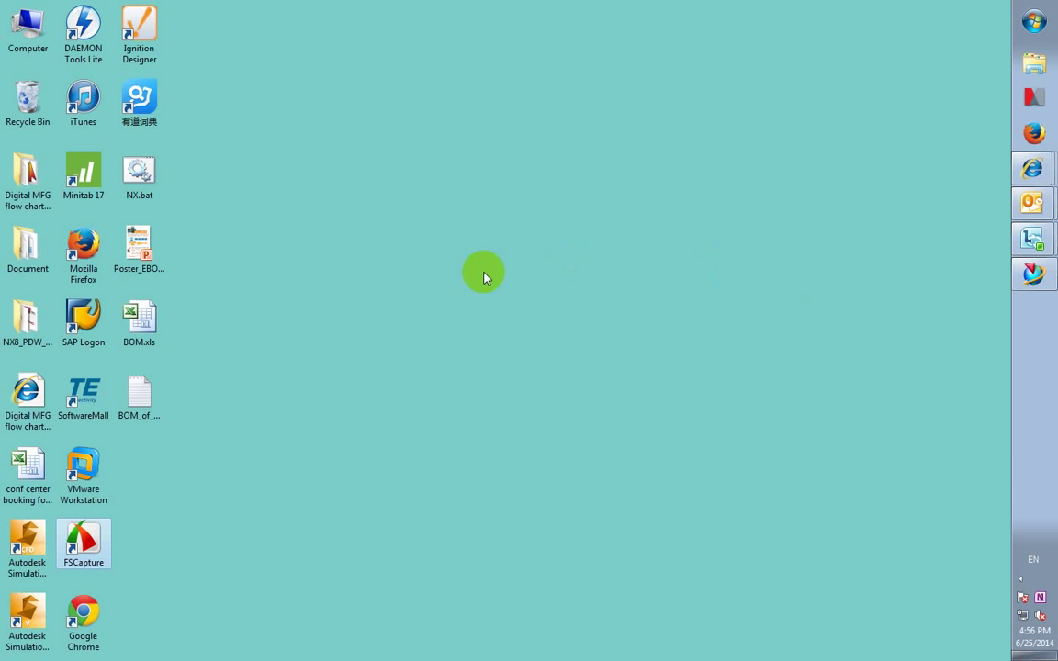
double_click(144, 331)
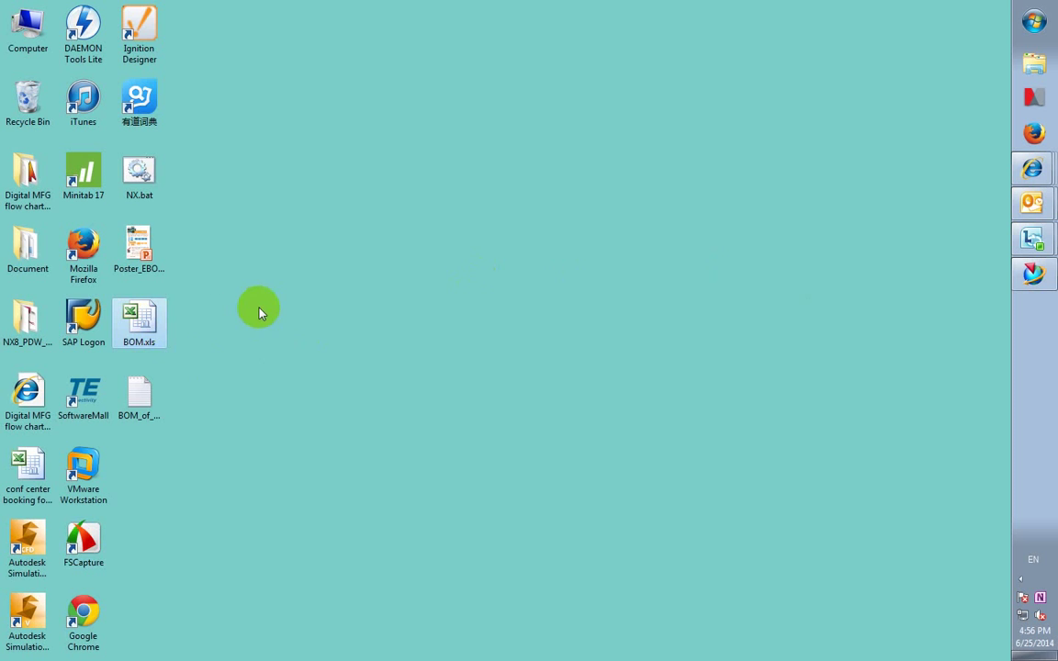
right_click(154, 327)
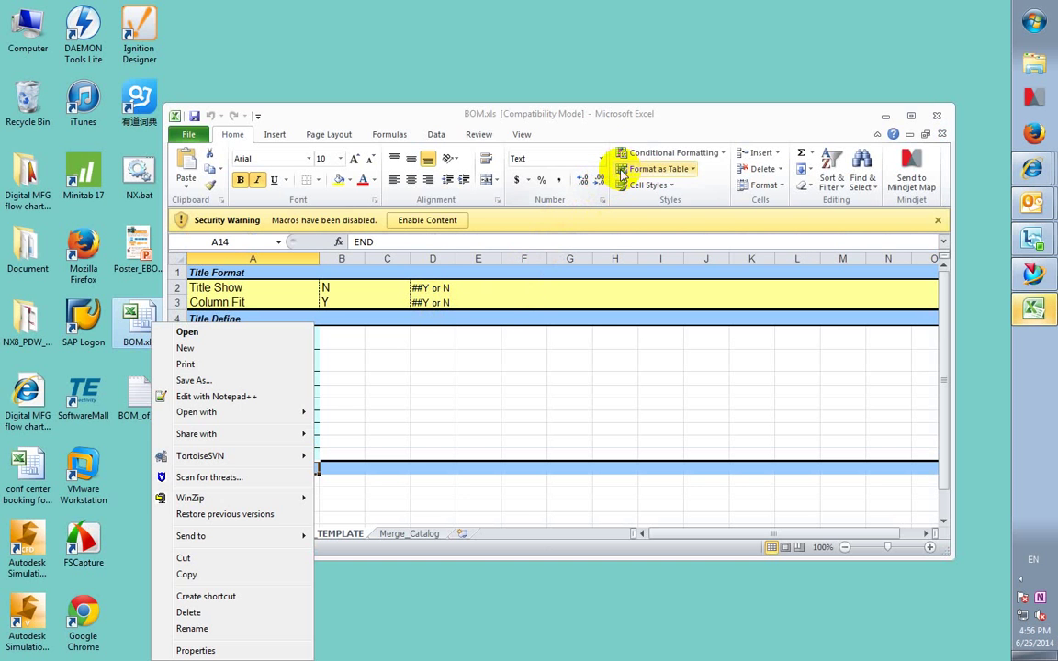
left_click(654, 121)
double_click(652, 119)
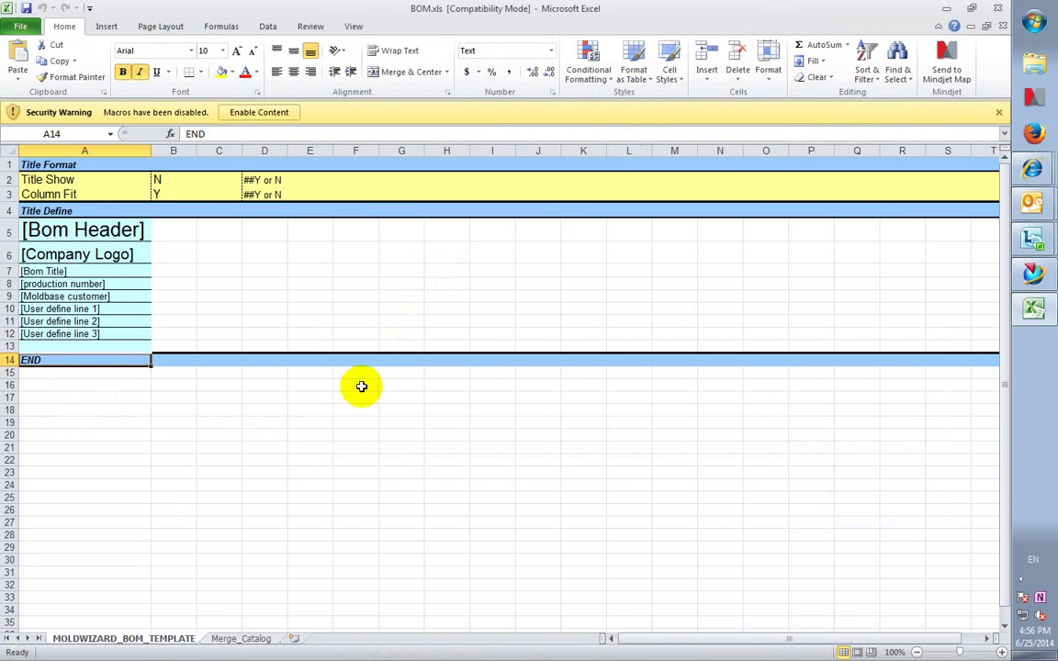
Check the MOLDWIZARD_BOM_TEMPLATE and Merge_Catalog sheets with the workbook's content enabled and close Excel
left_click(234, 639)
left_click(146, 638)
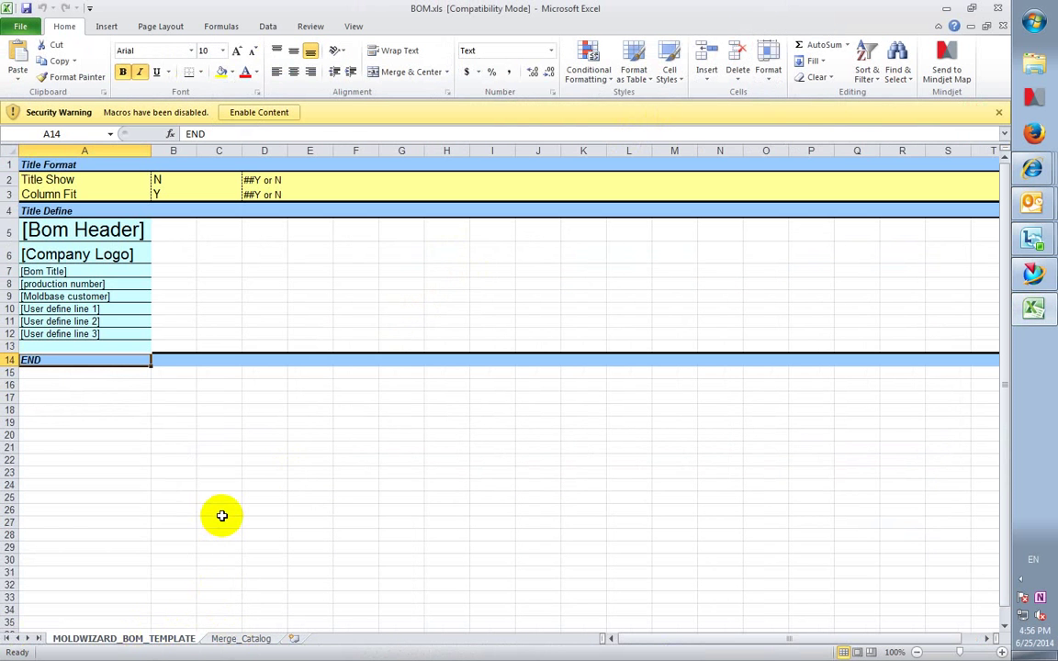
scroll(221, 516, "down", 3)
scroll(222, 514, "up", 3)
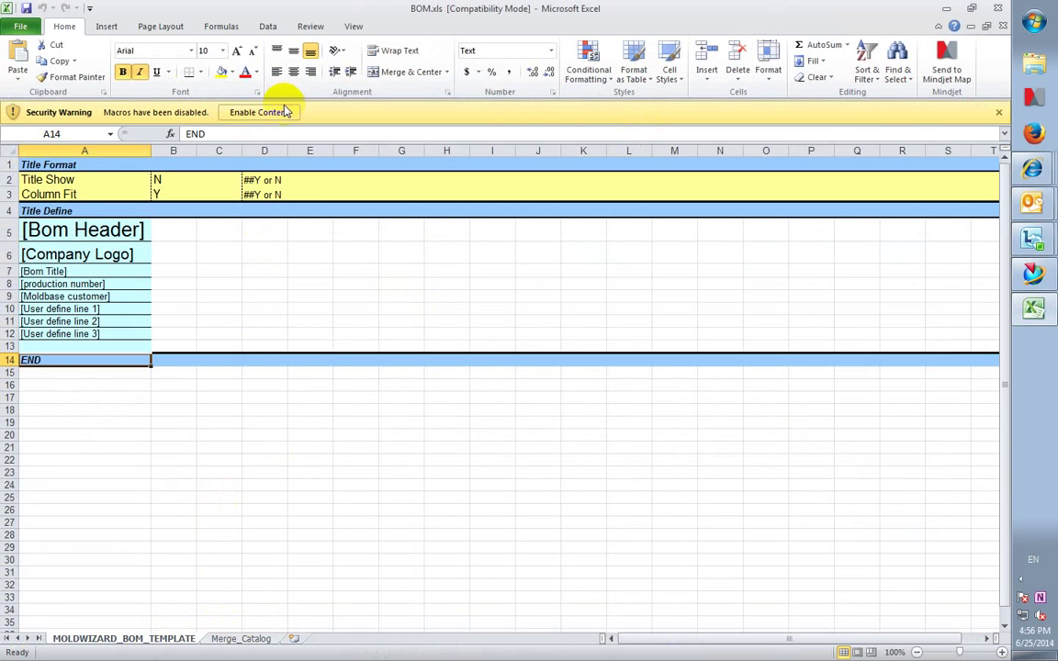
left_click(284, 111)
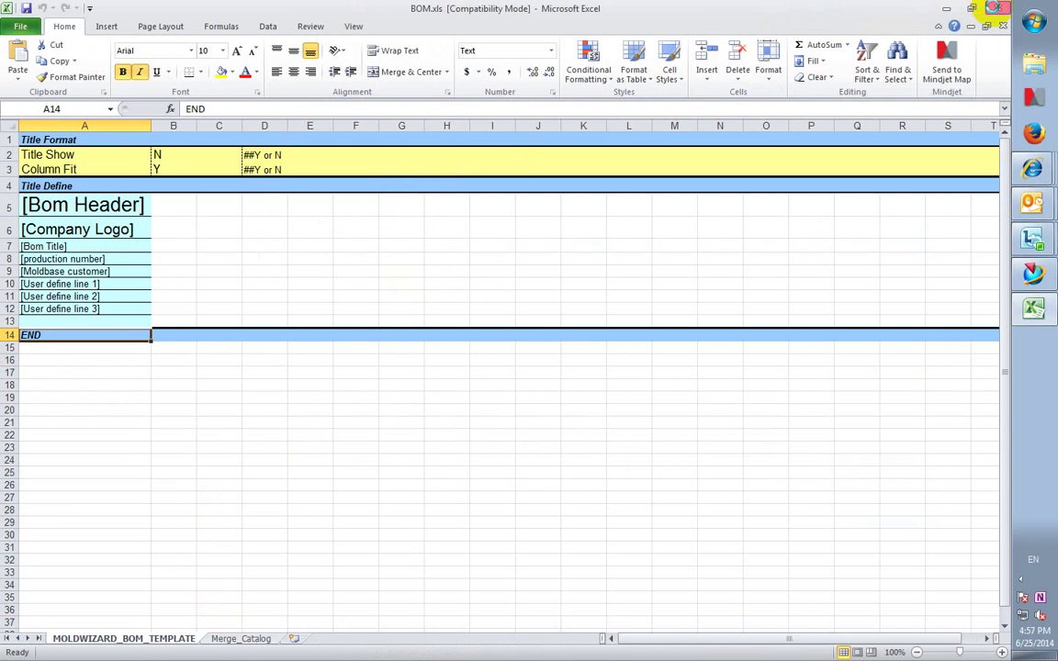
left_click(994, 7)
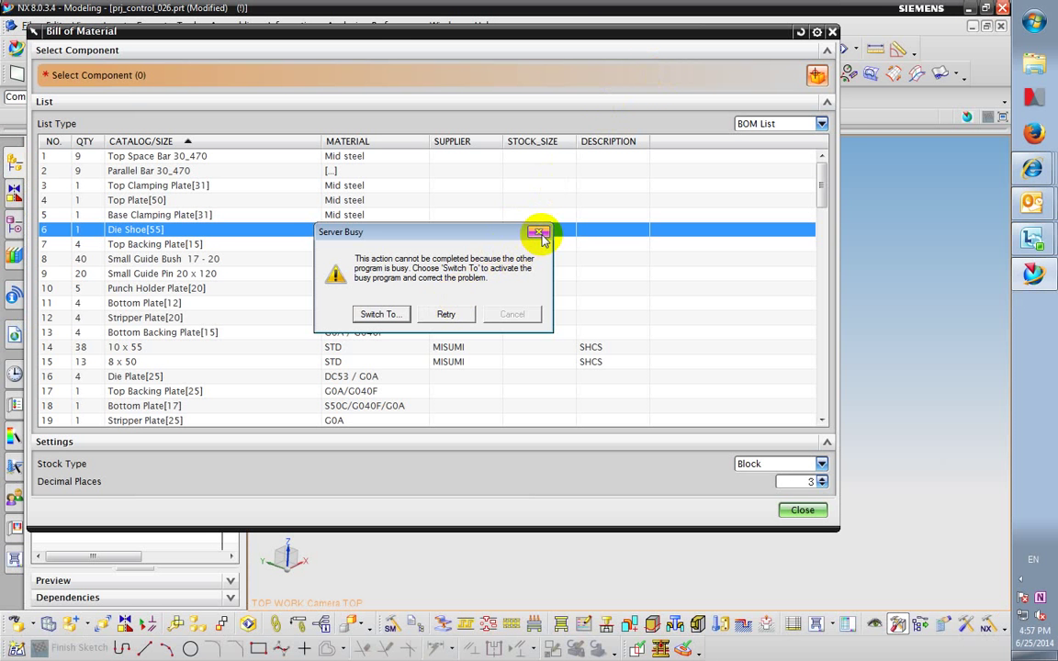
Retry the pending Excel export and look through the exported BOM_of_prj sheet
left_click(444, 314)
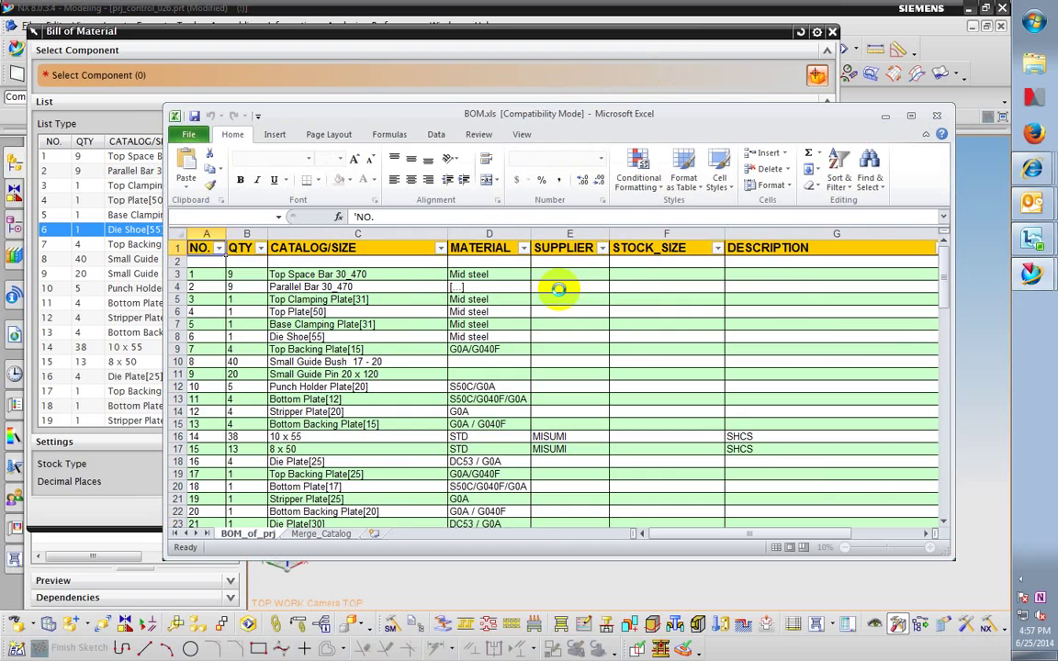
scroll(558, 317, "down", 20)
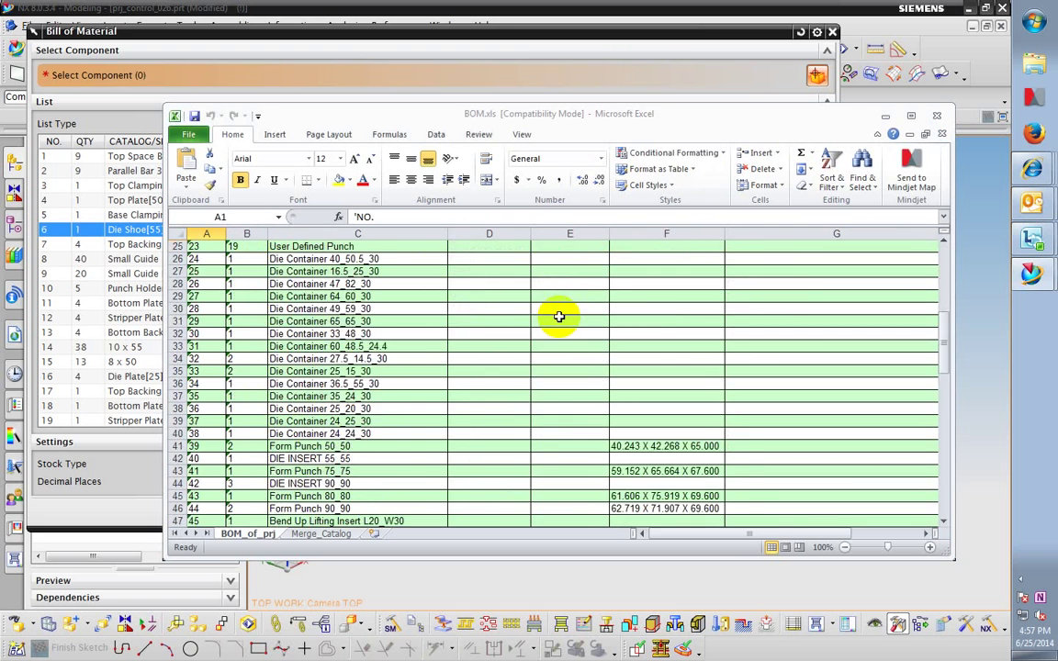
scroll(558, 317, "up", 20)
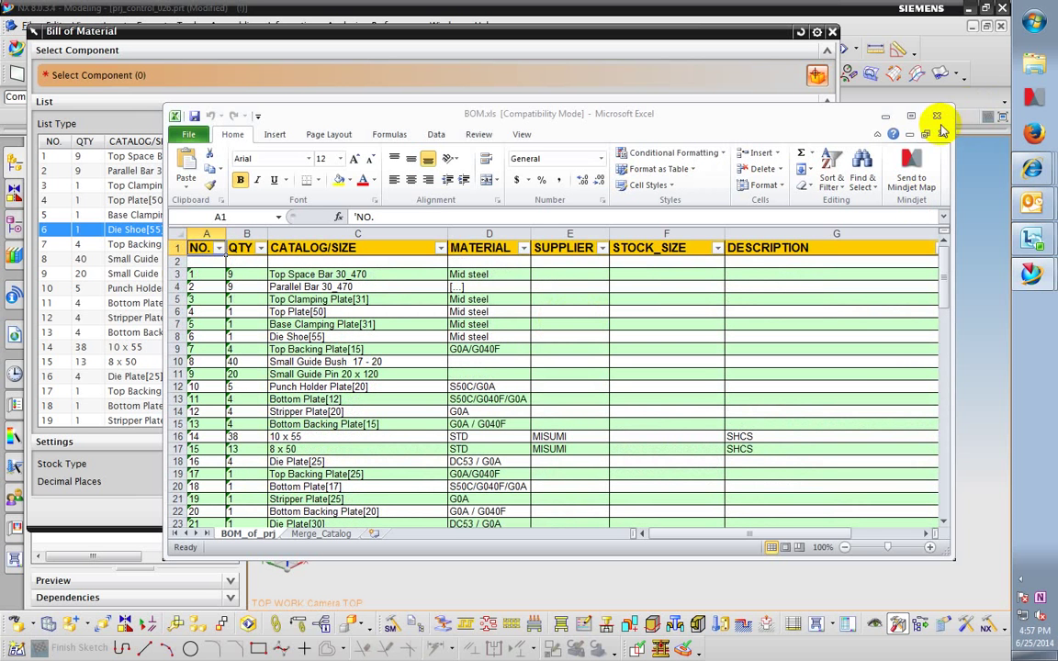
Close the exported spreadsheet and the Bill of Material dialog
left_click(936, 117)
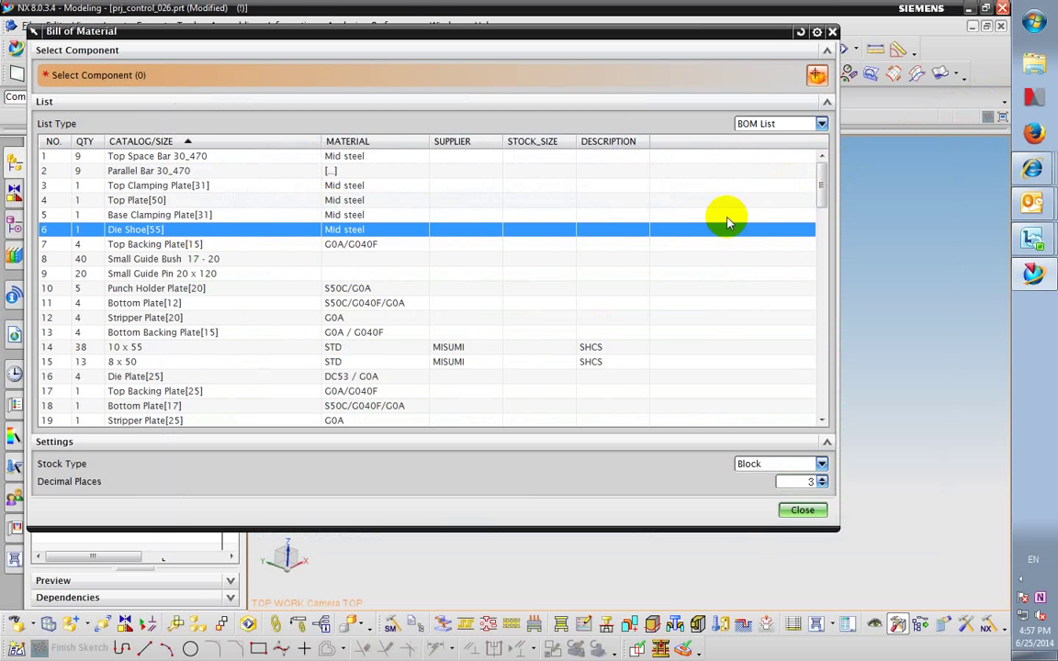
right_click(562, 279)
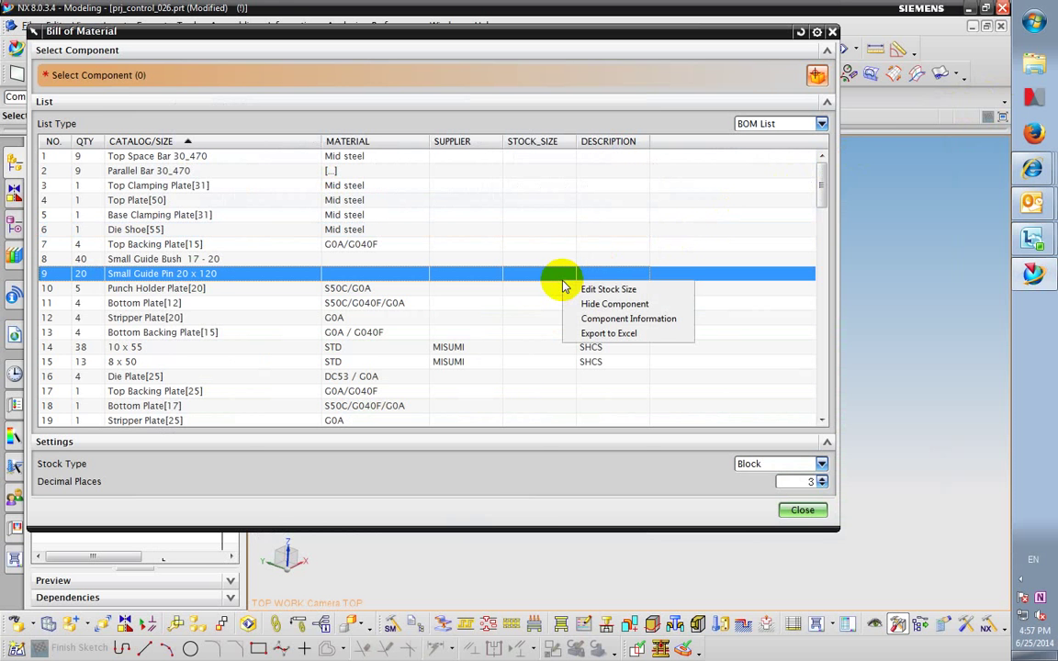
left_click(803, 511)
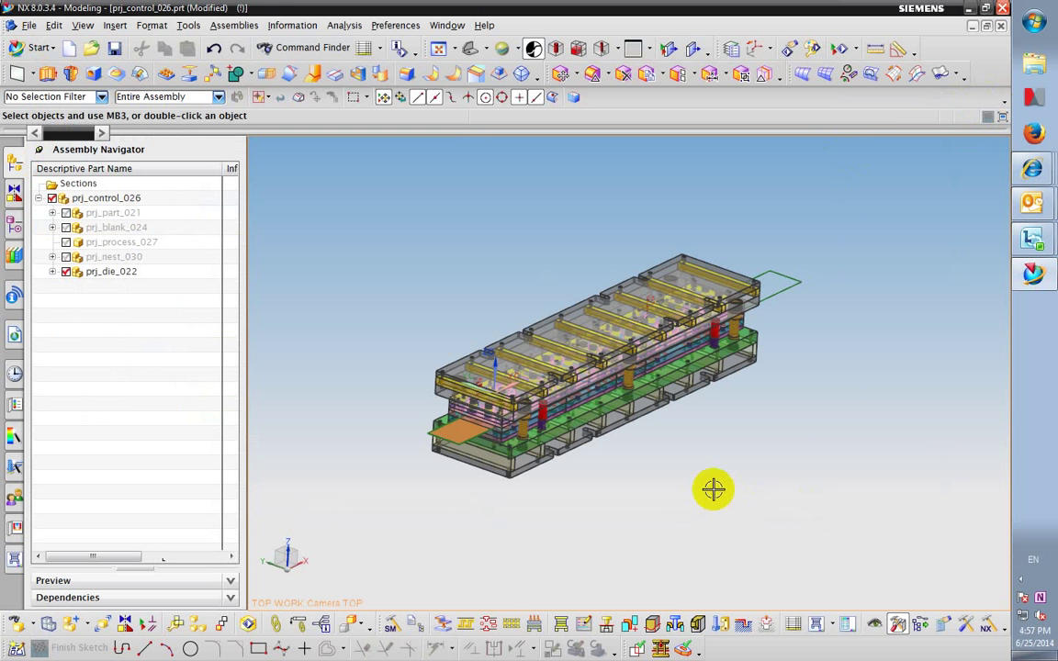